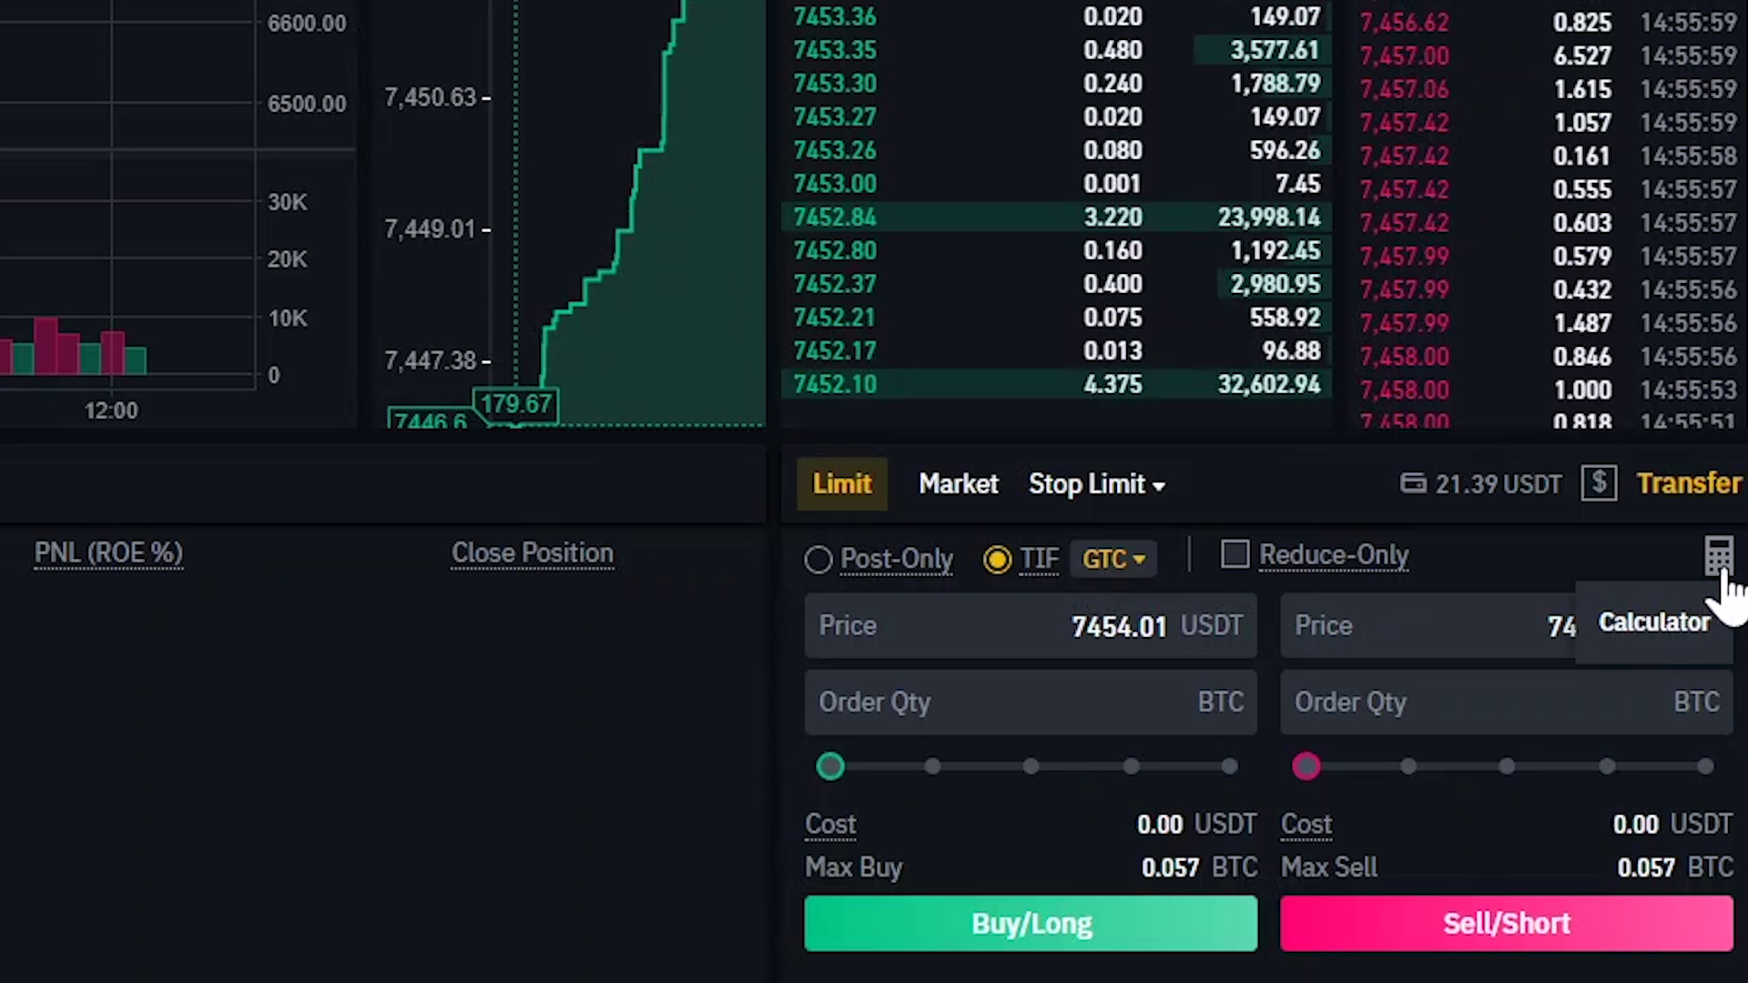
- Open the futures calculator from the calculator icon above the order form
left_click(1720, 565)
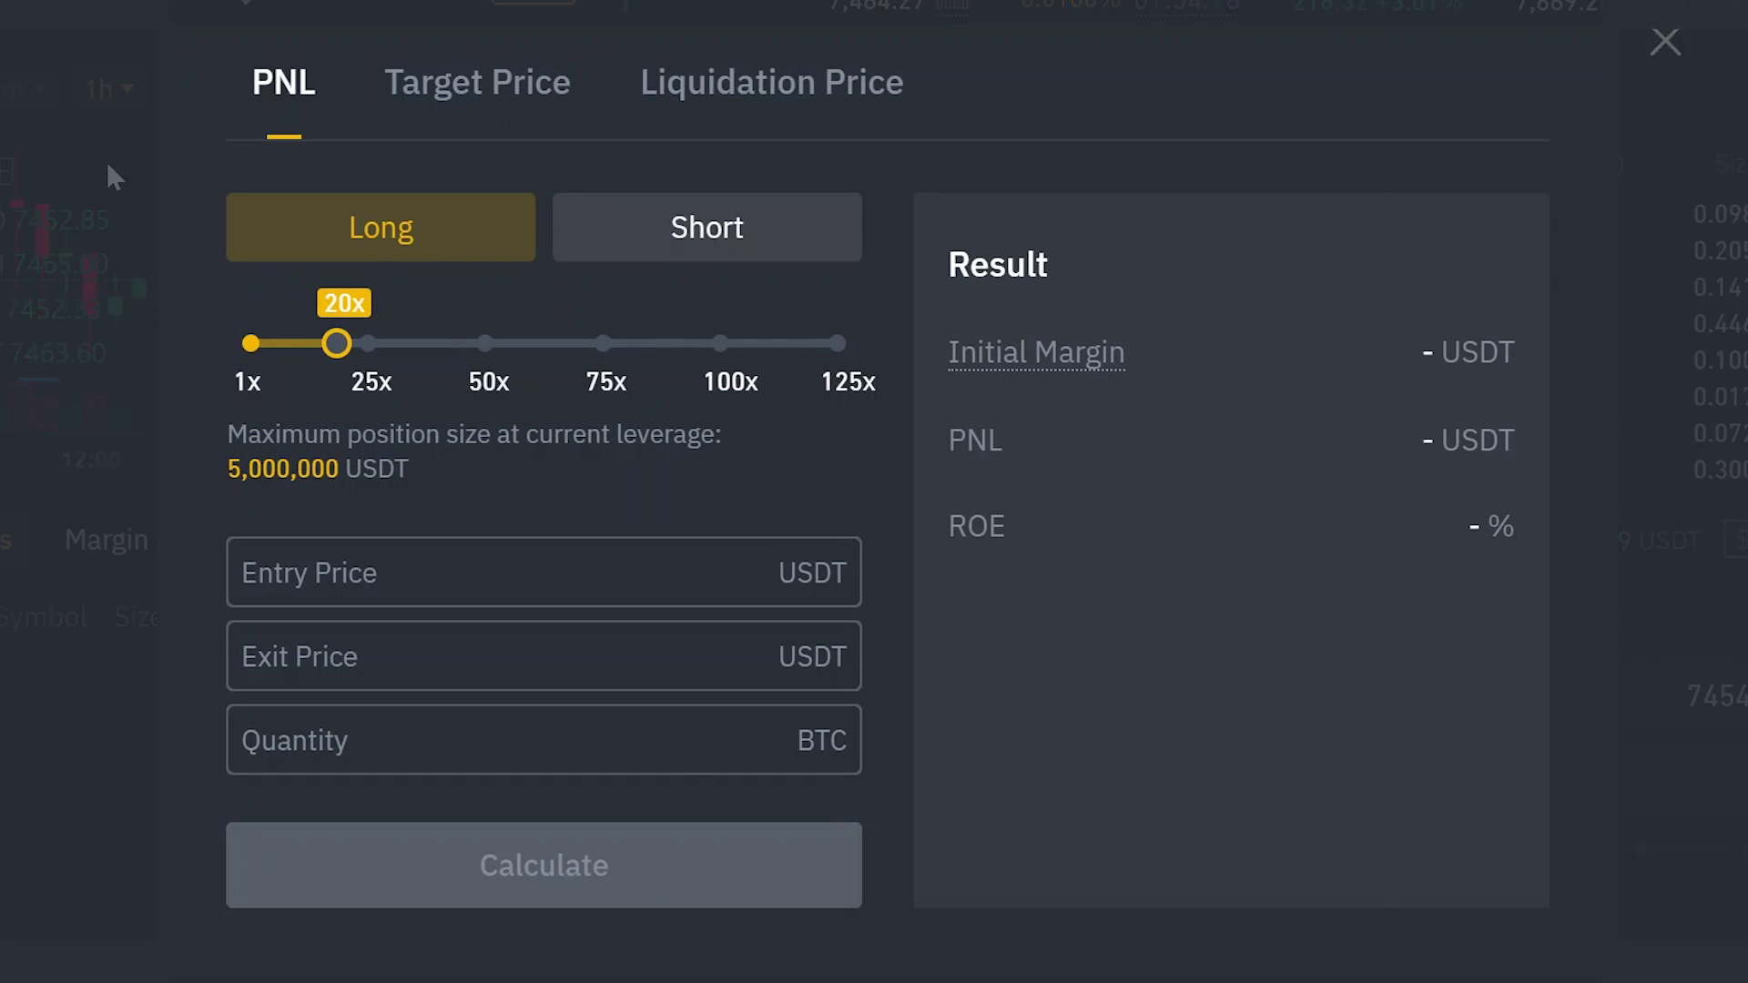
- Look at the Target Price and Liquidation Price tabs, then go back to the PNL tab
left_click(474, 105)
left_click(726, 110)
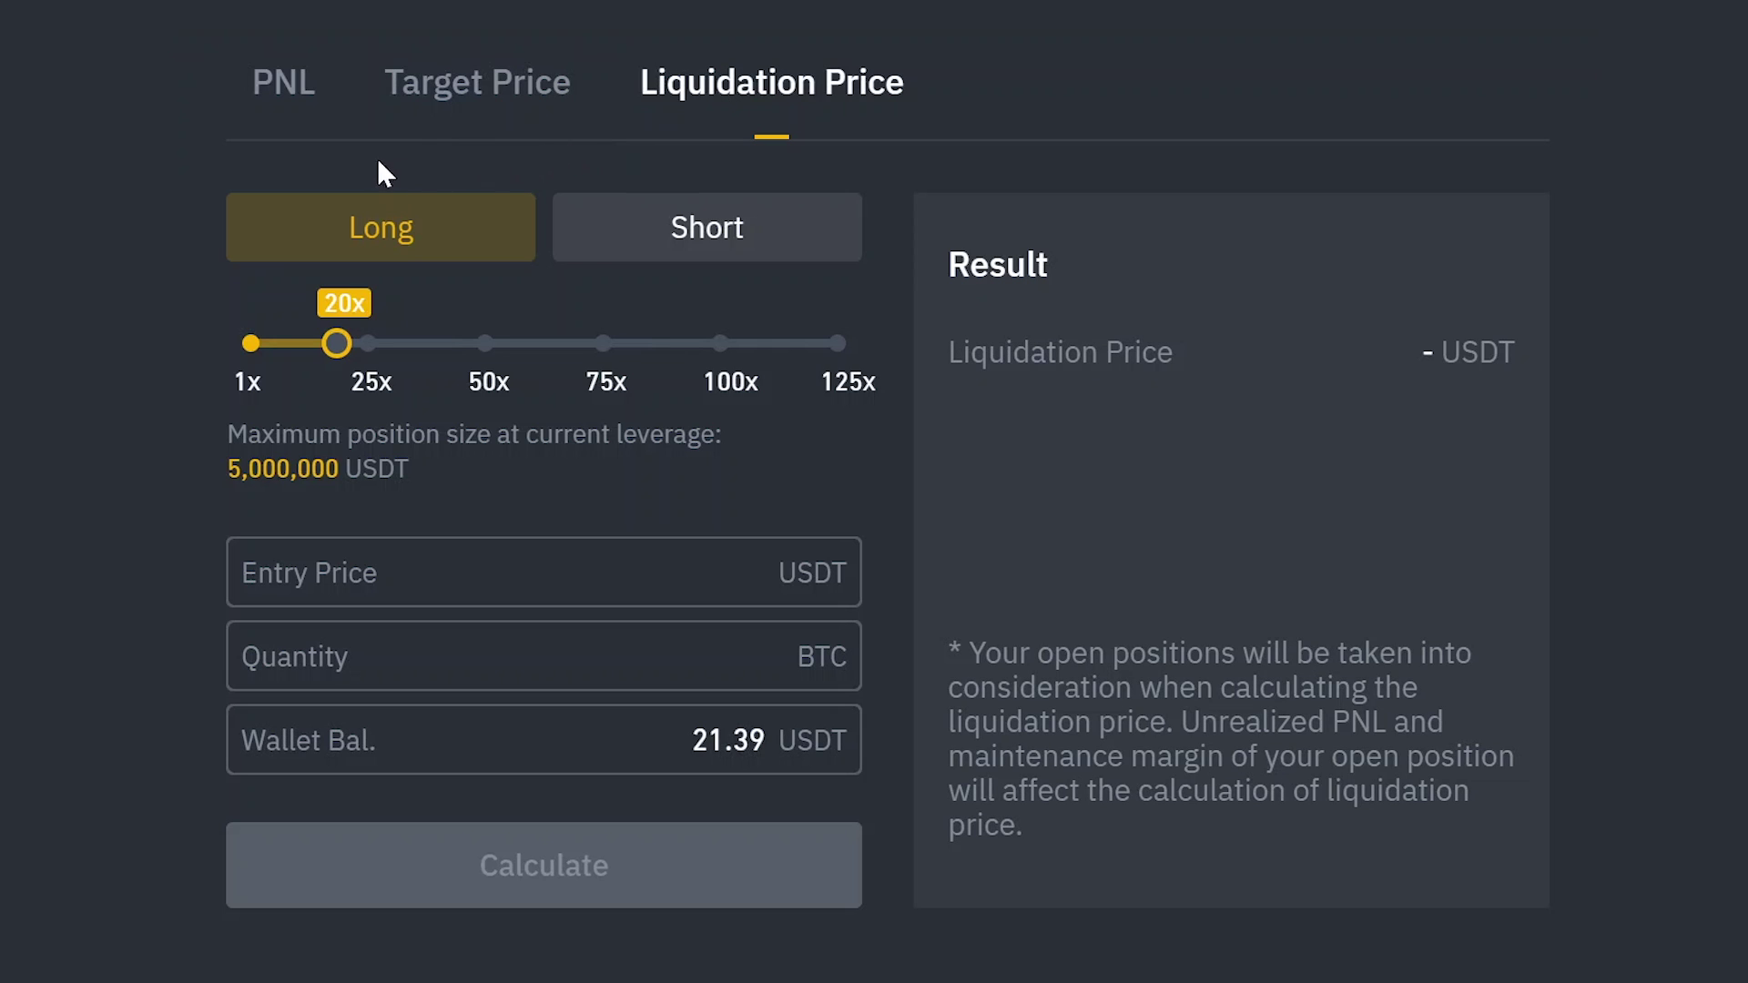
left_click(296, 108)
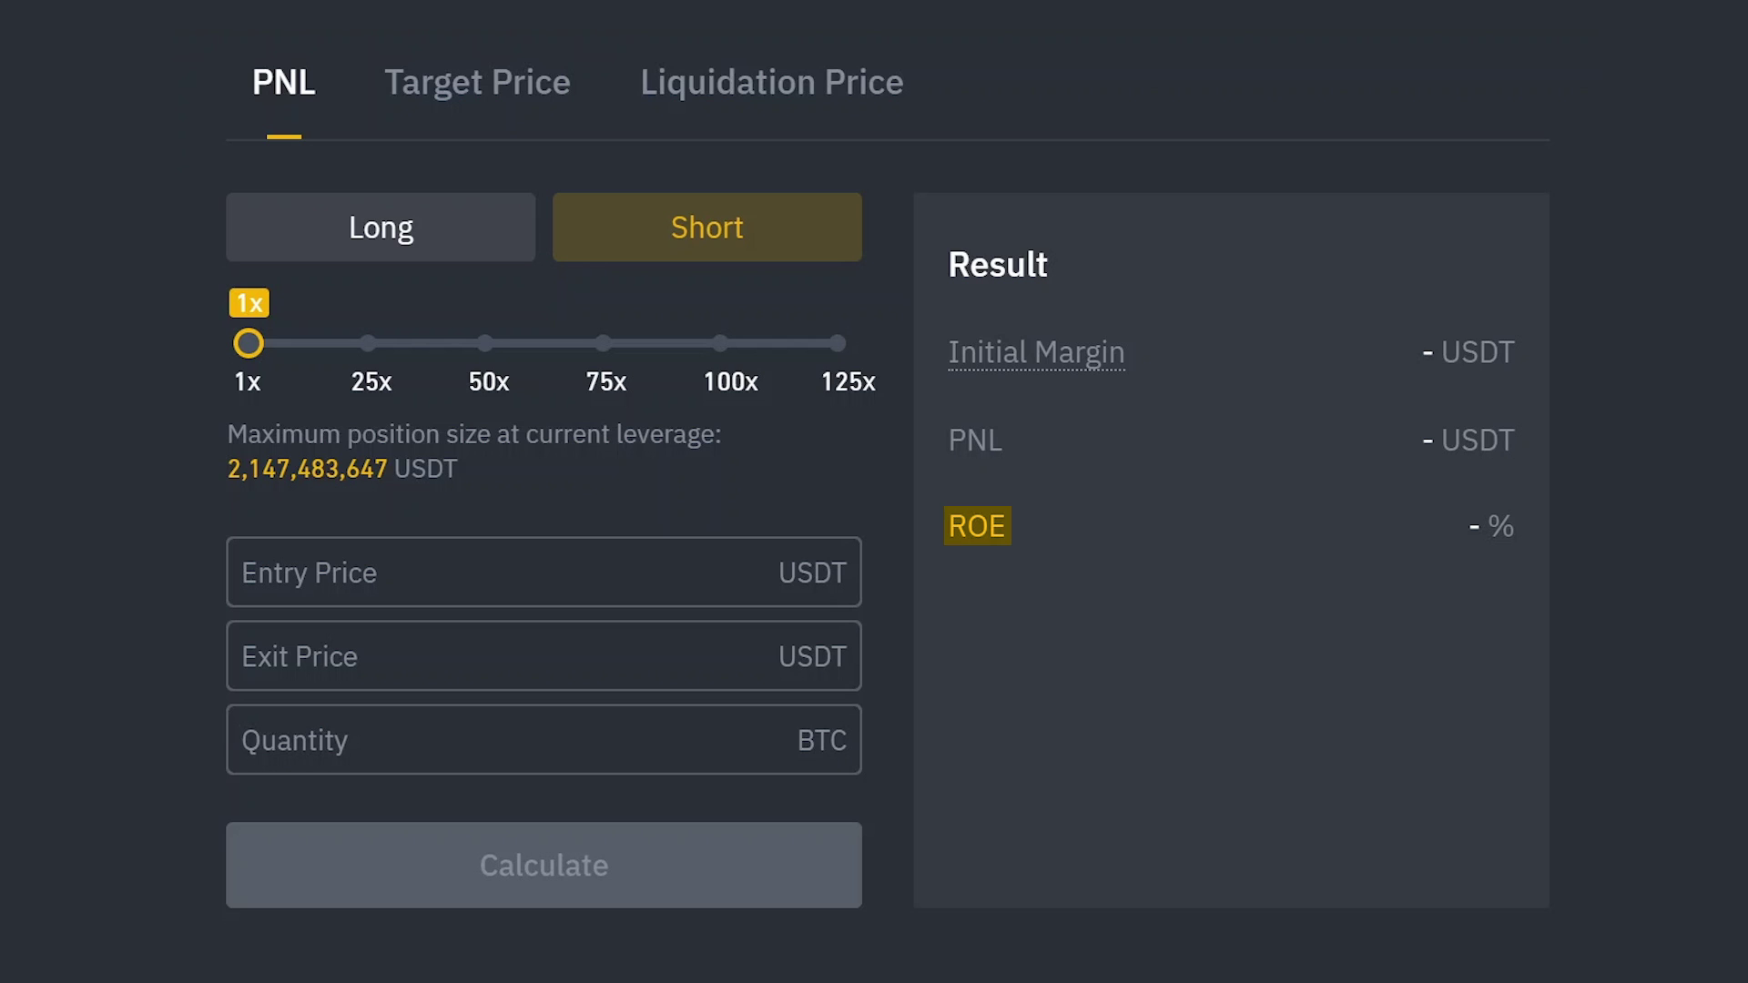
- Choose Long and enter a quantity of 1 BTC and an entry price of 8000
left_click(484, 257)
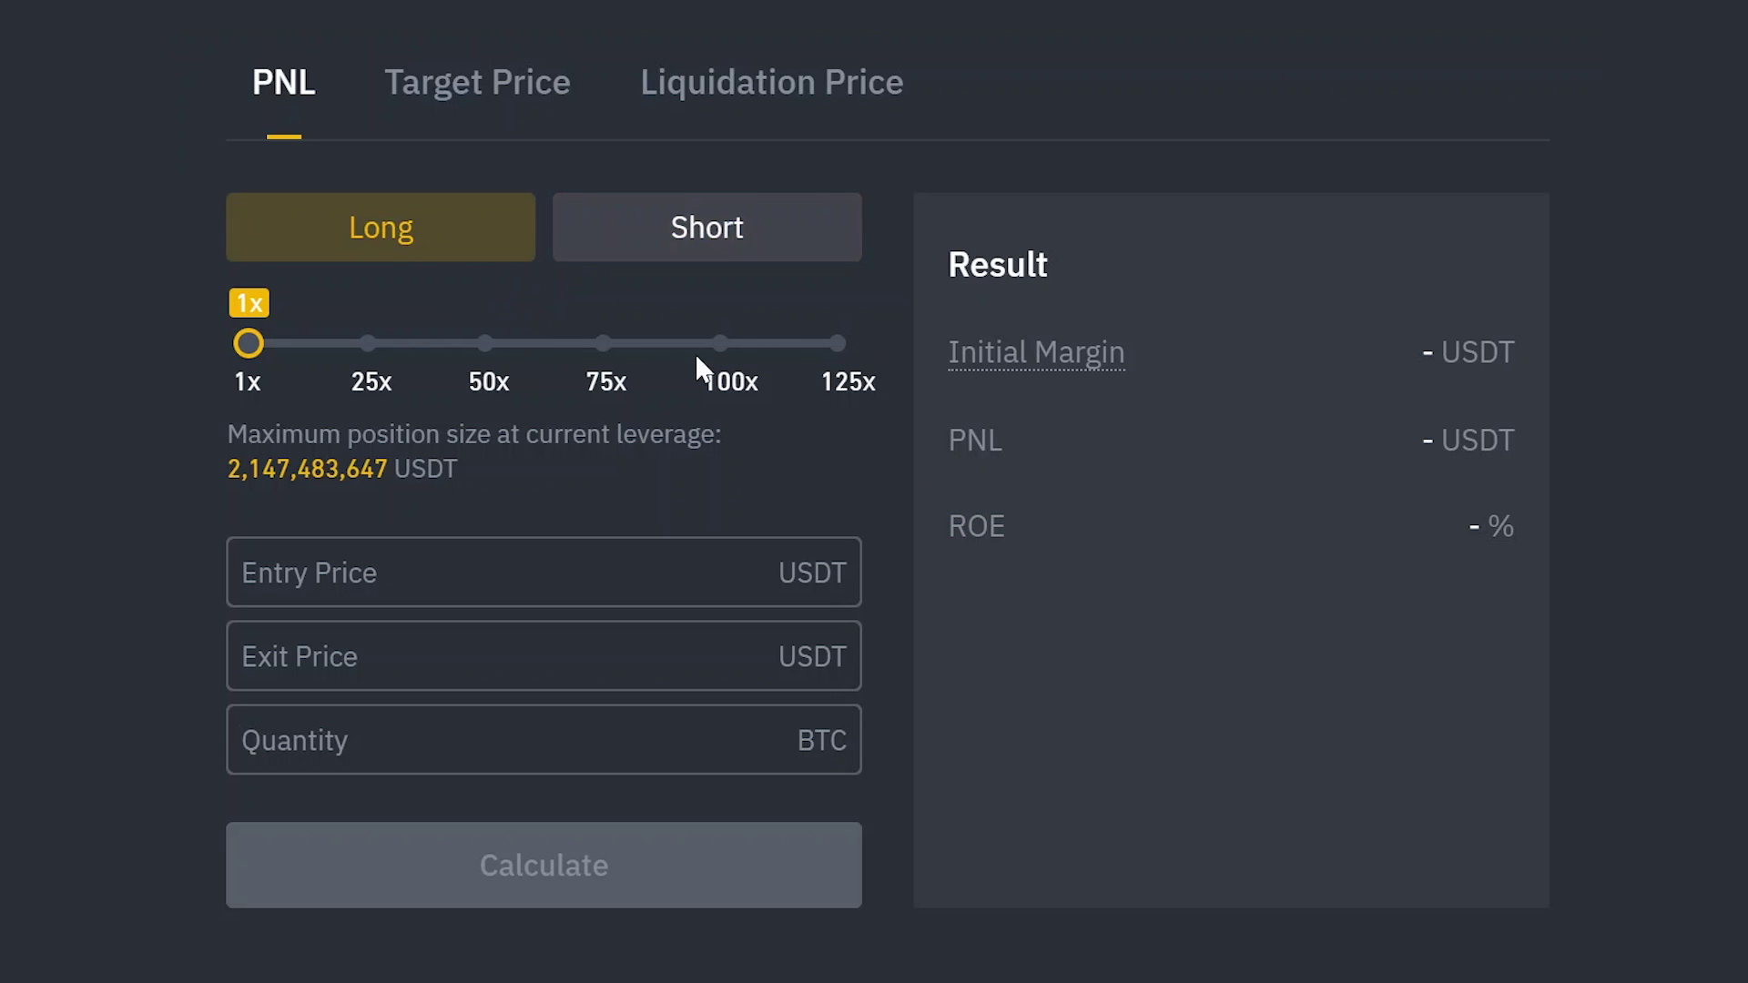
left_click(788, 735)
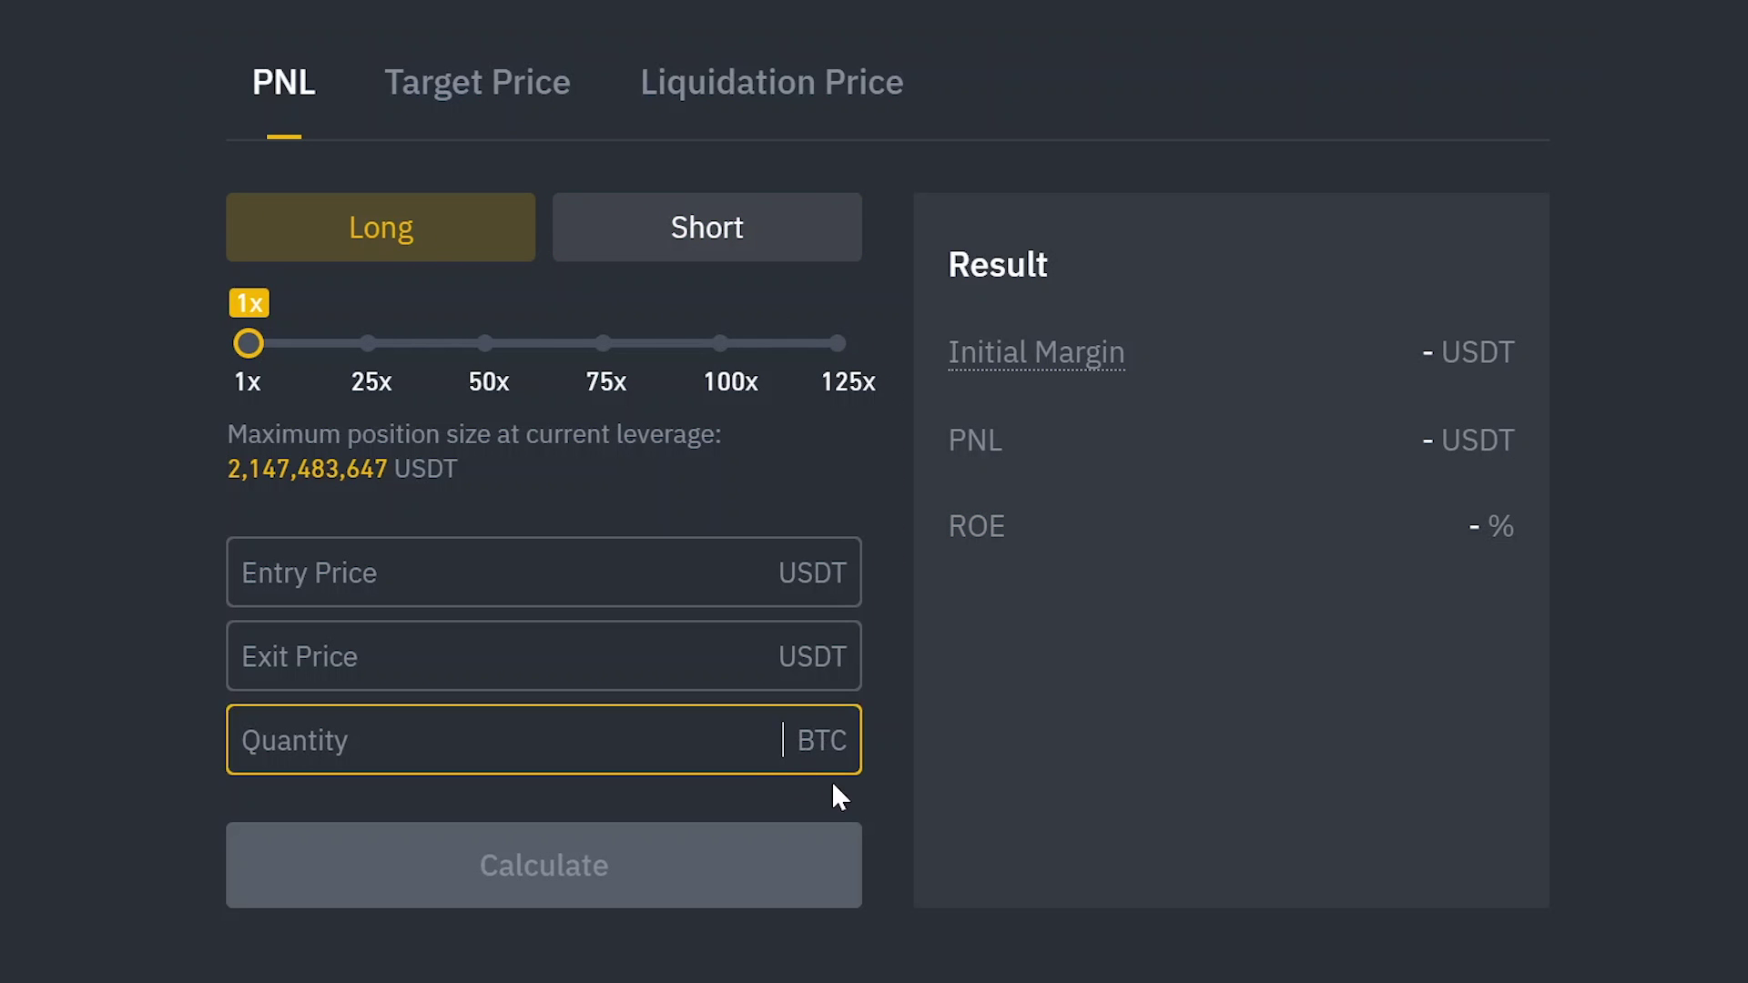
type("1")
left_click(889, 757)
left_click(811, 586)
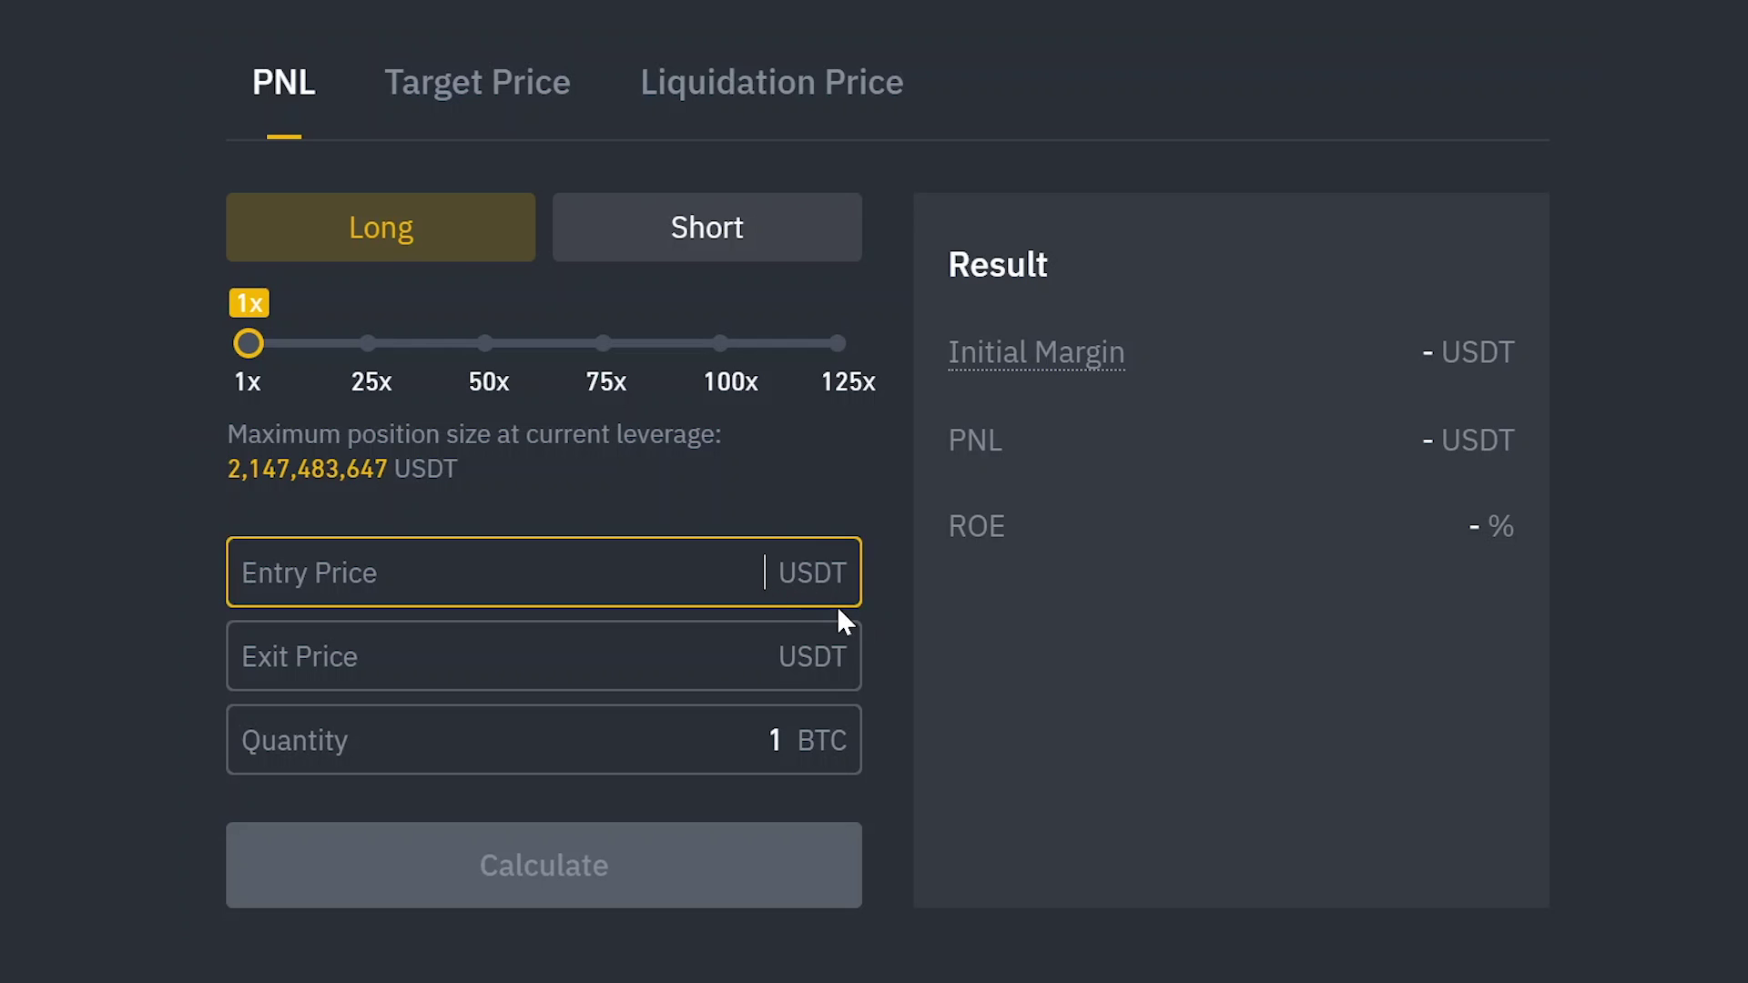
type("8000")
left_click(887, 617)
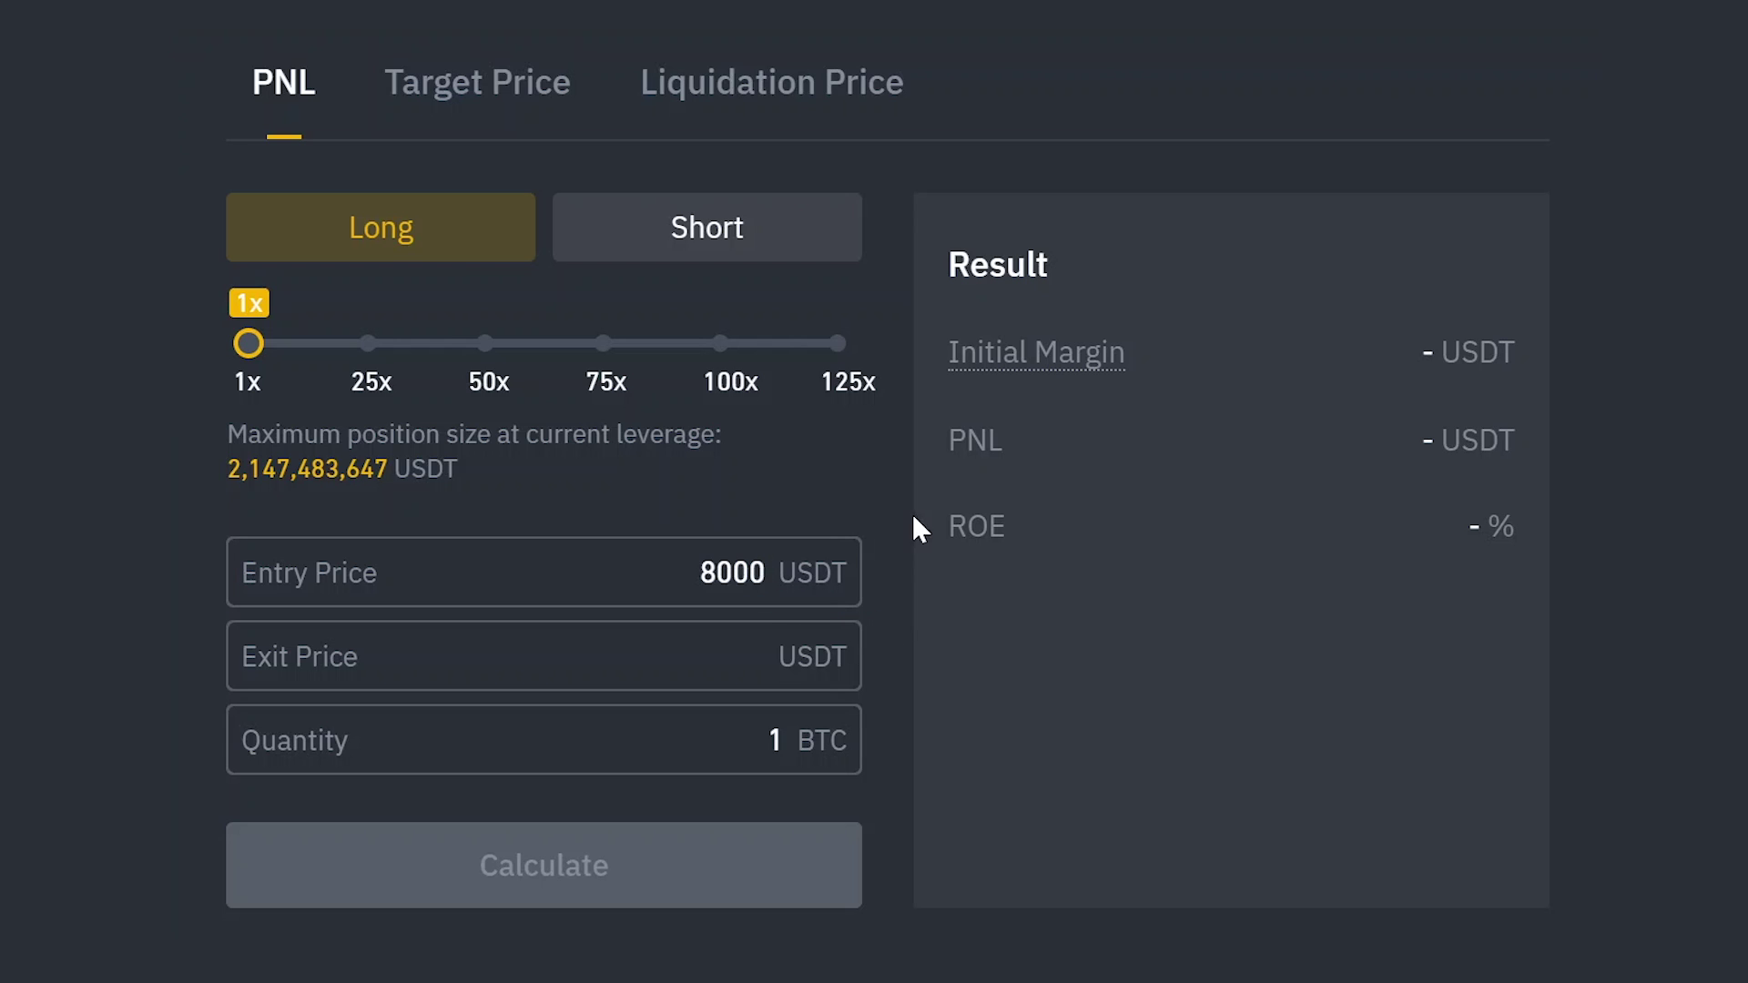
- Set leverage to 20x and exit price 8500, then calculate: 500.00 USDT PNL, 125.00% ROE
left_click_drag(248, 341, 336, 341)
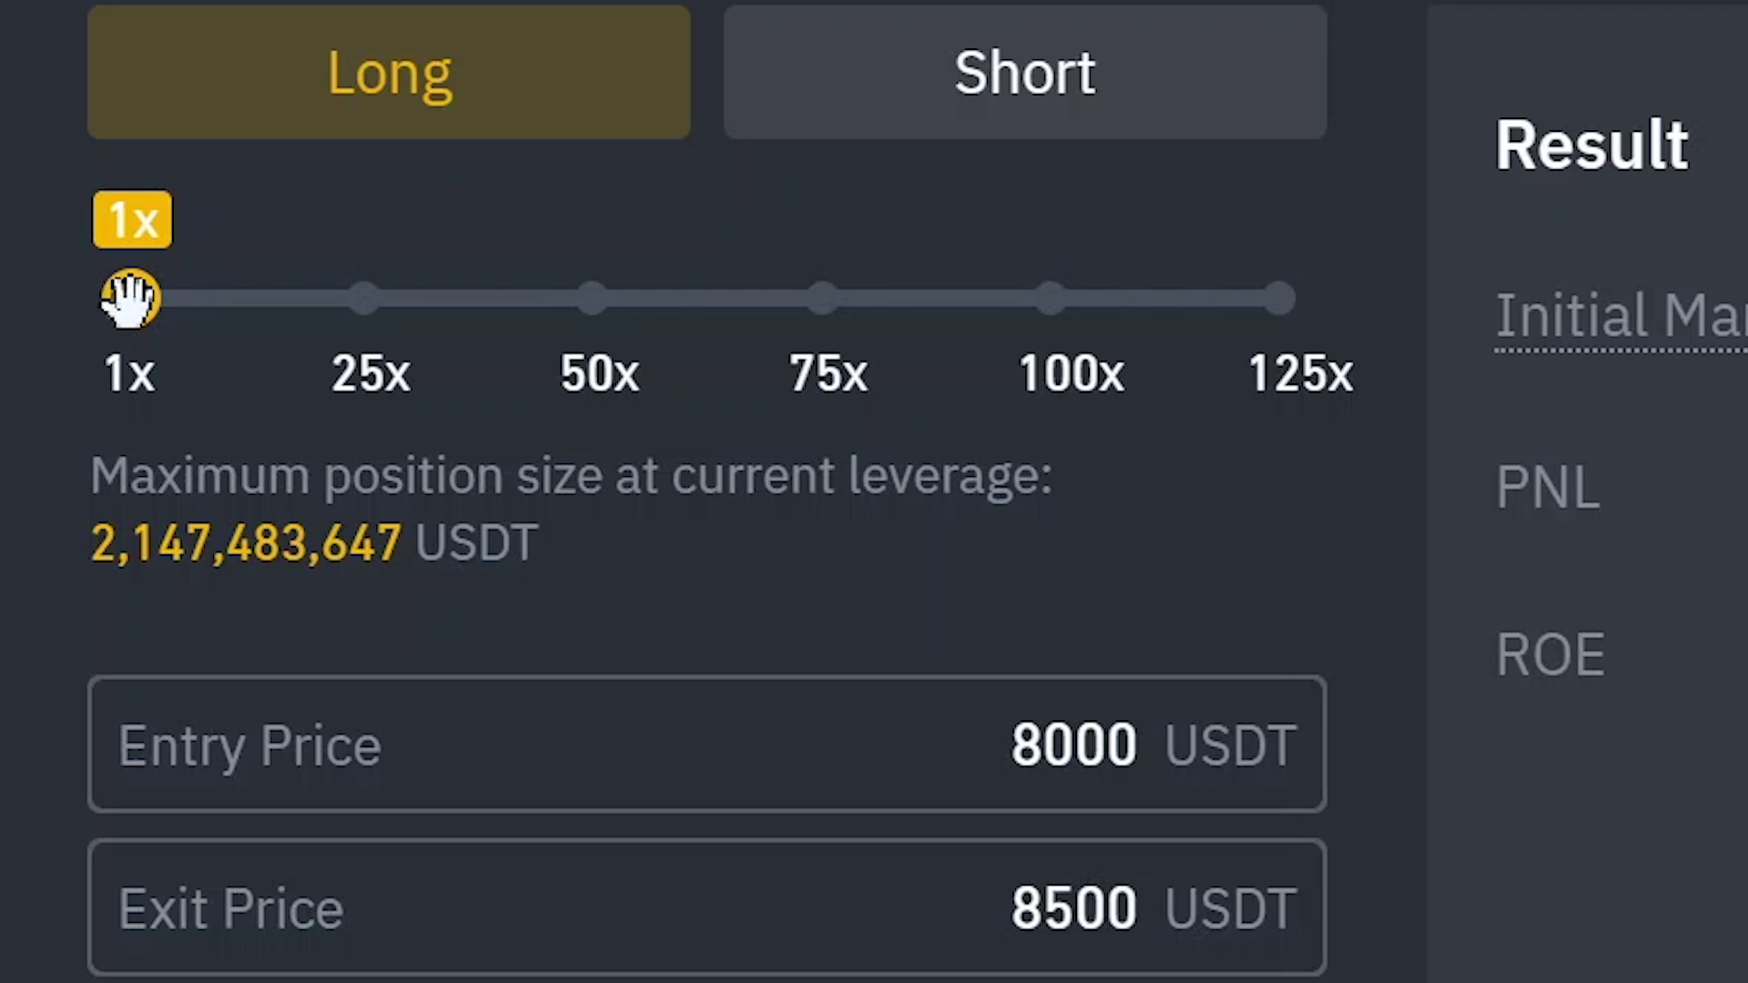
left_click_drag(132, 297, 234, 304)
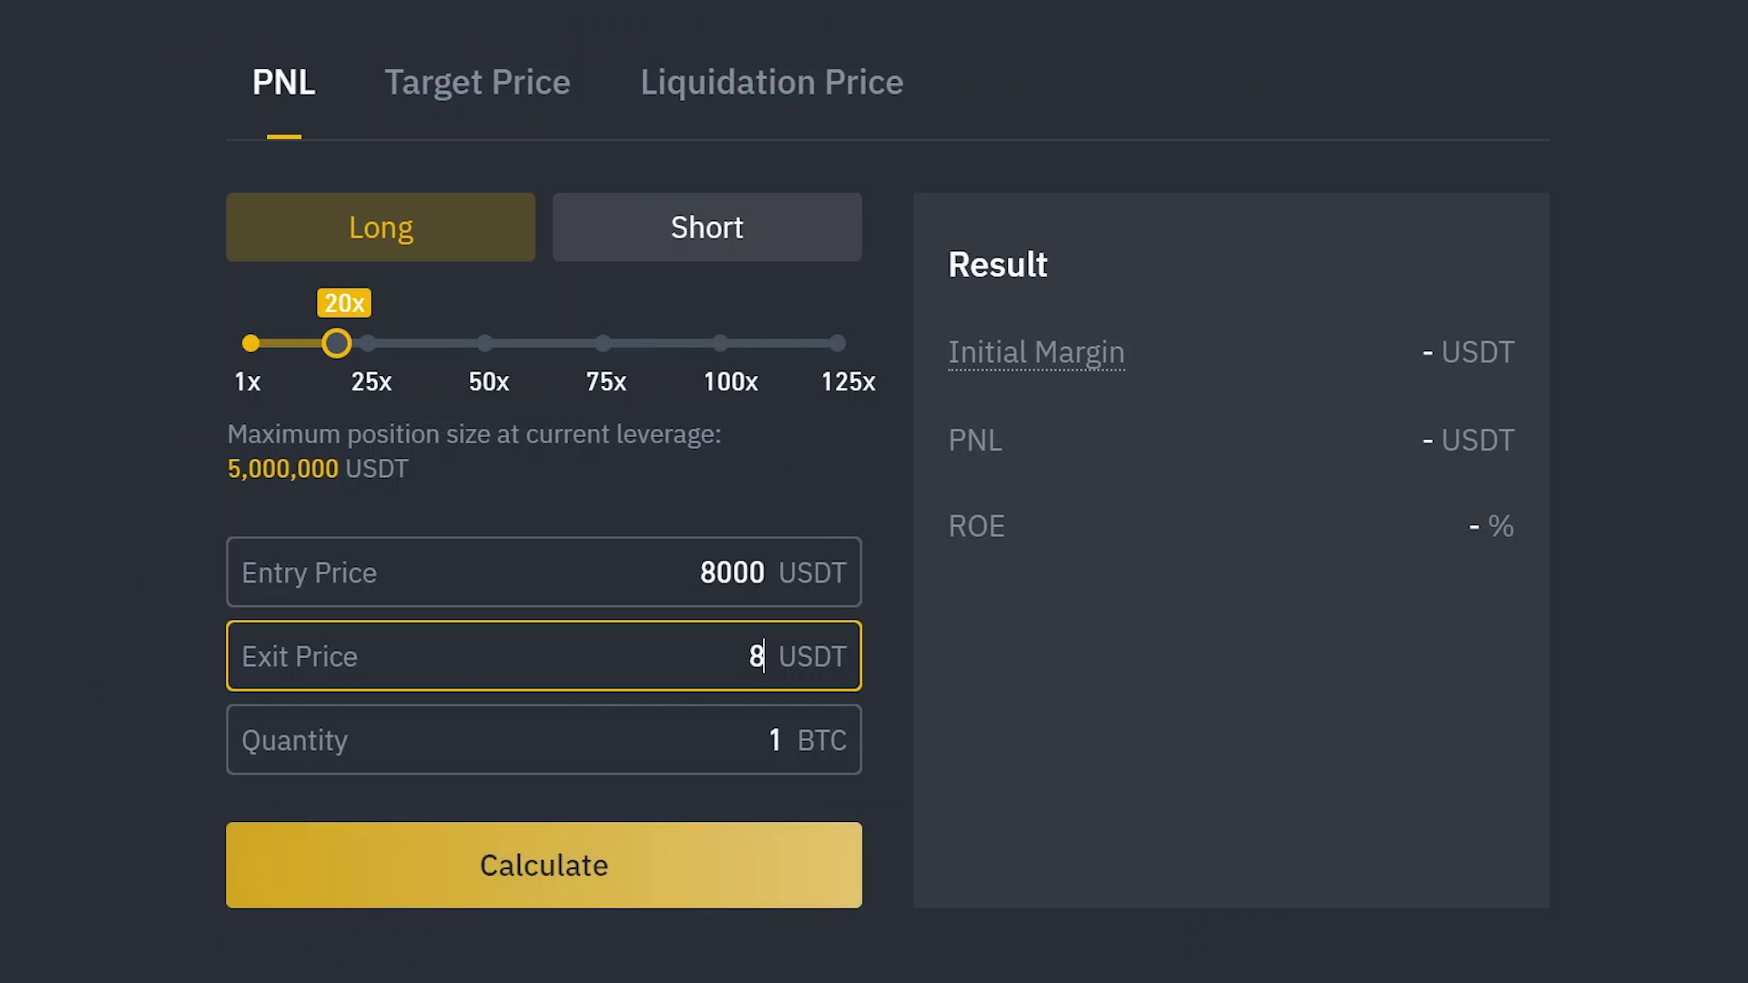
type("500")
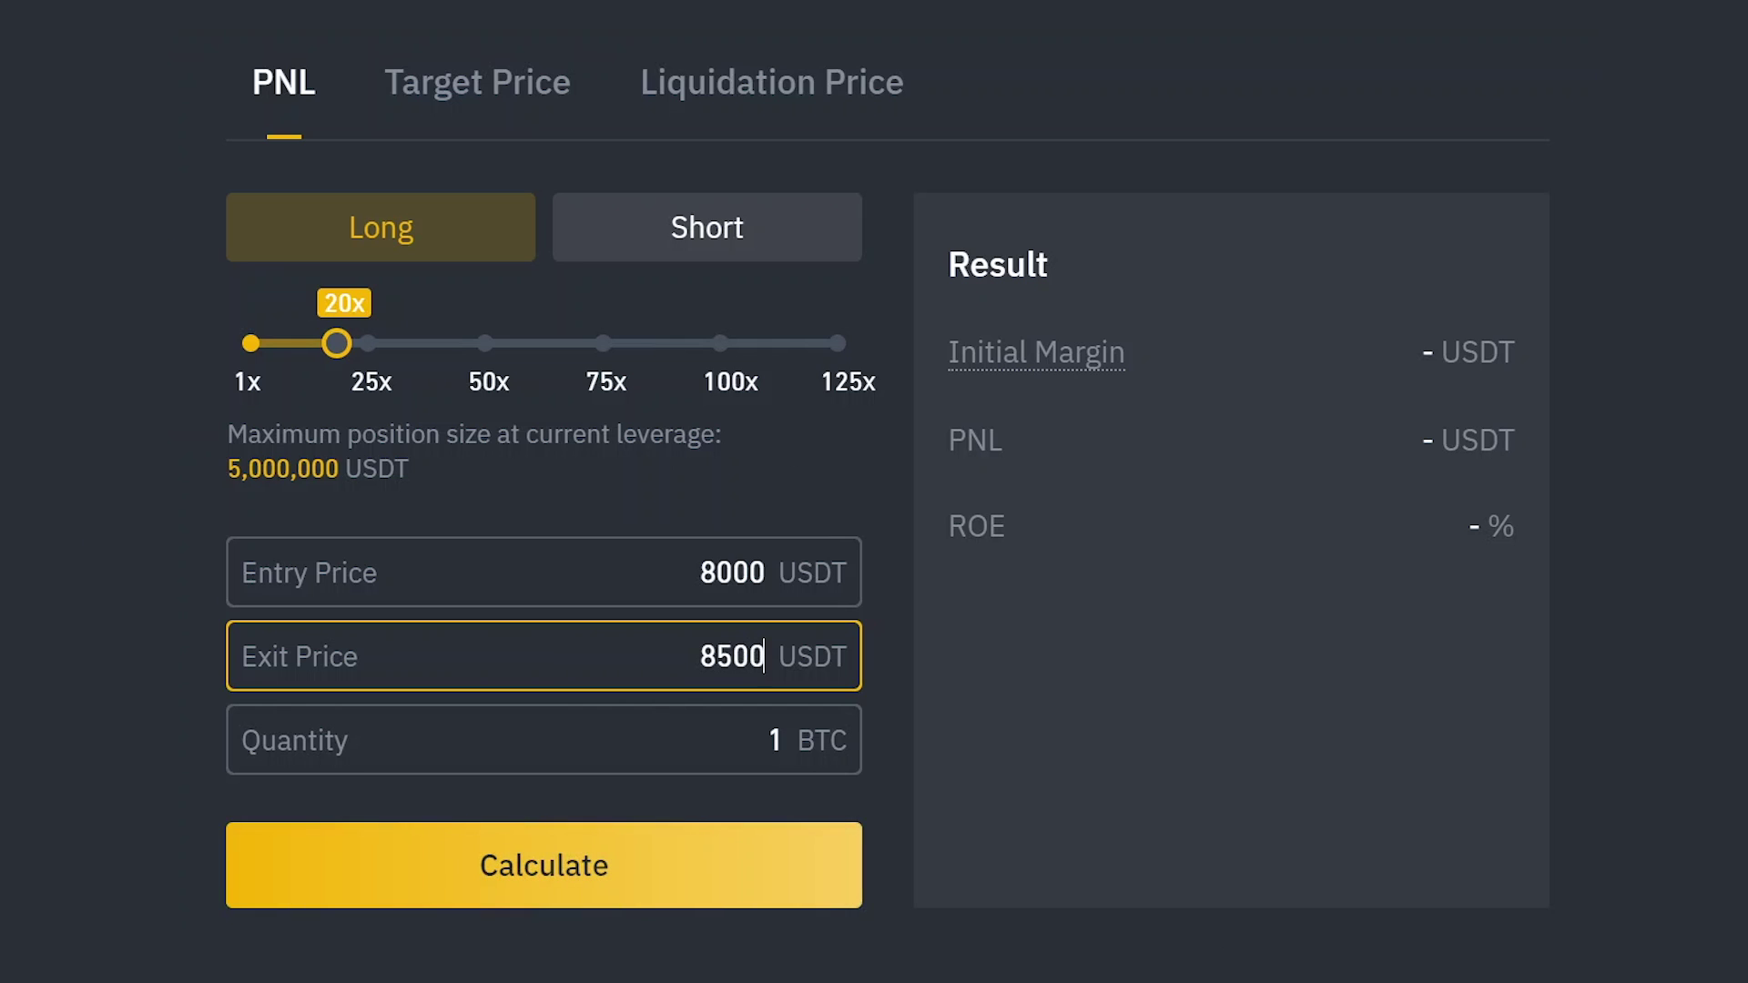
left_click(207, 675)
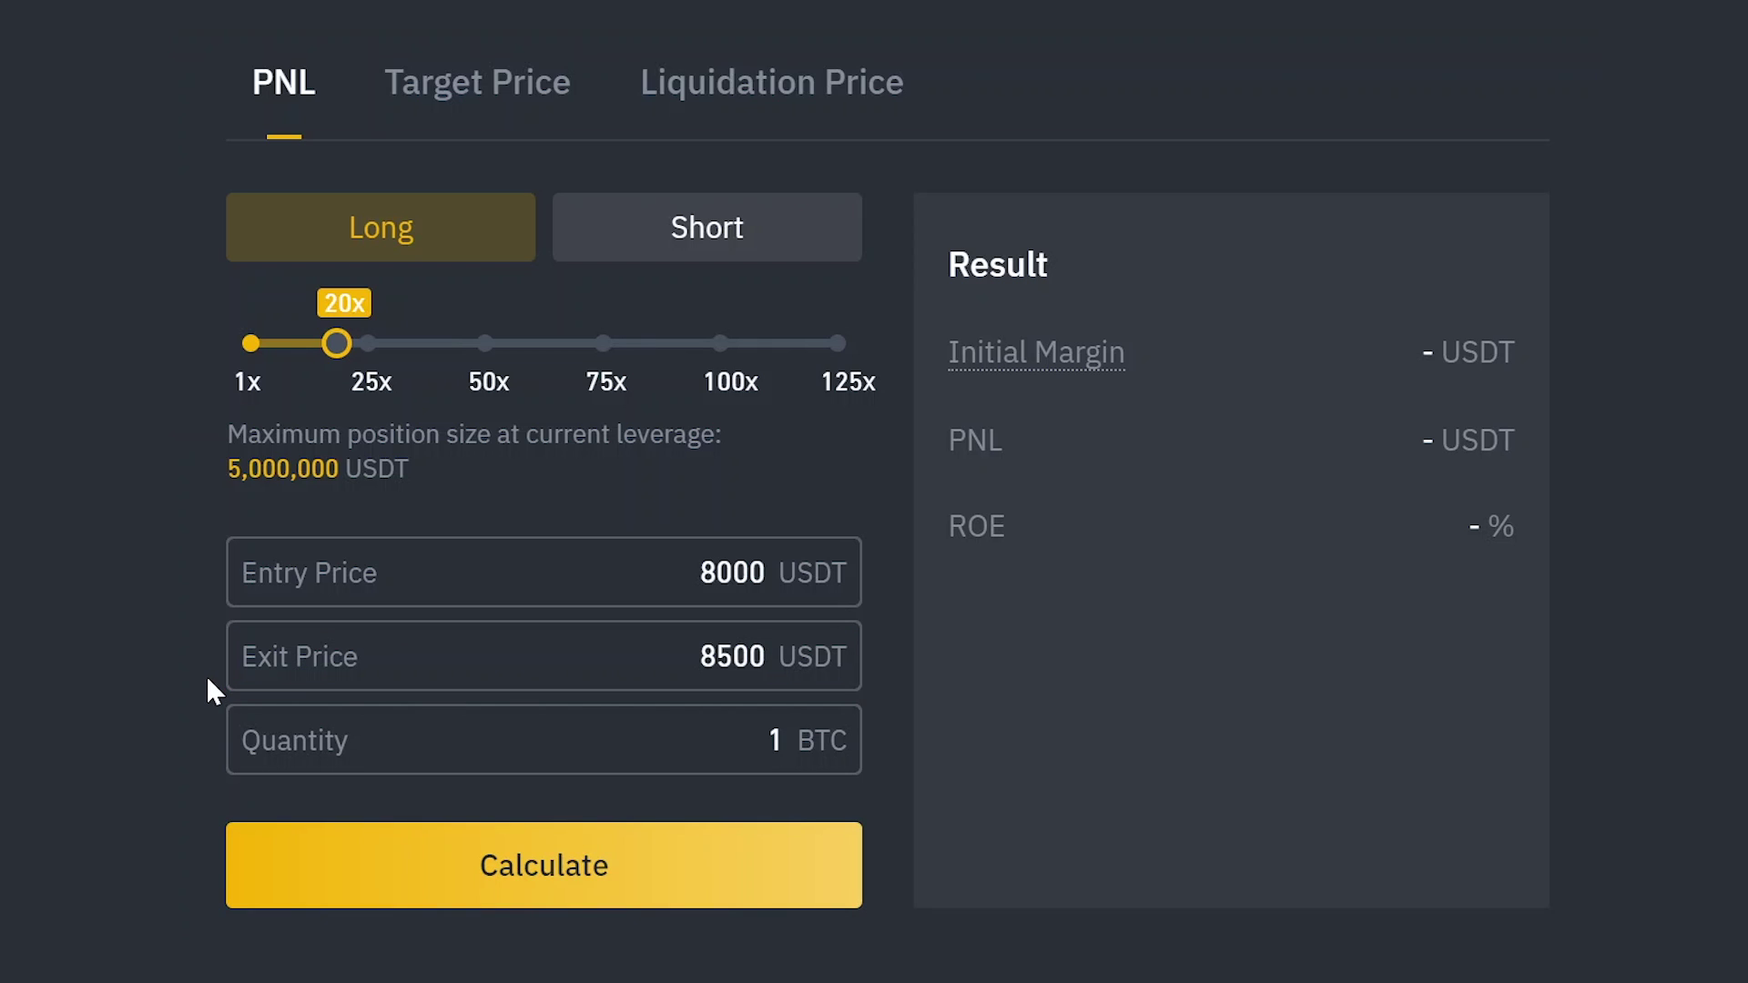
left_click(314, 876)
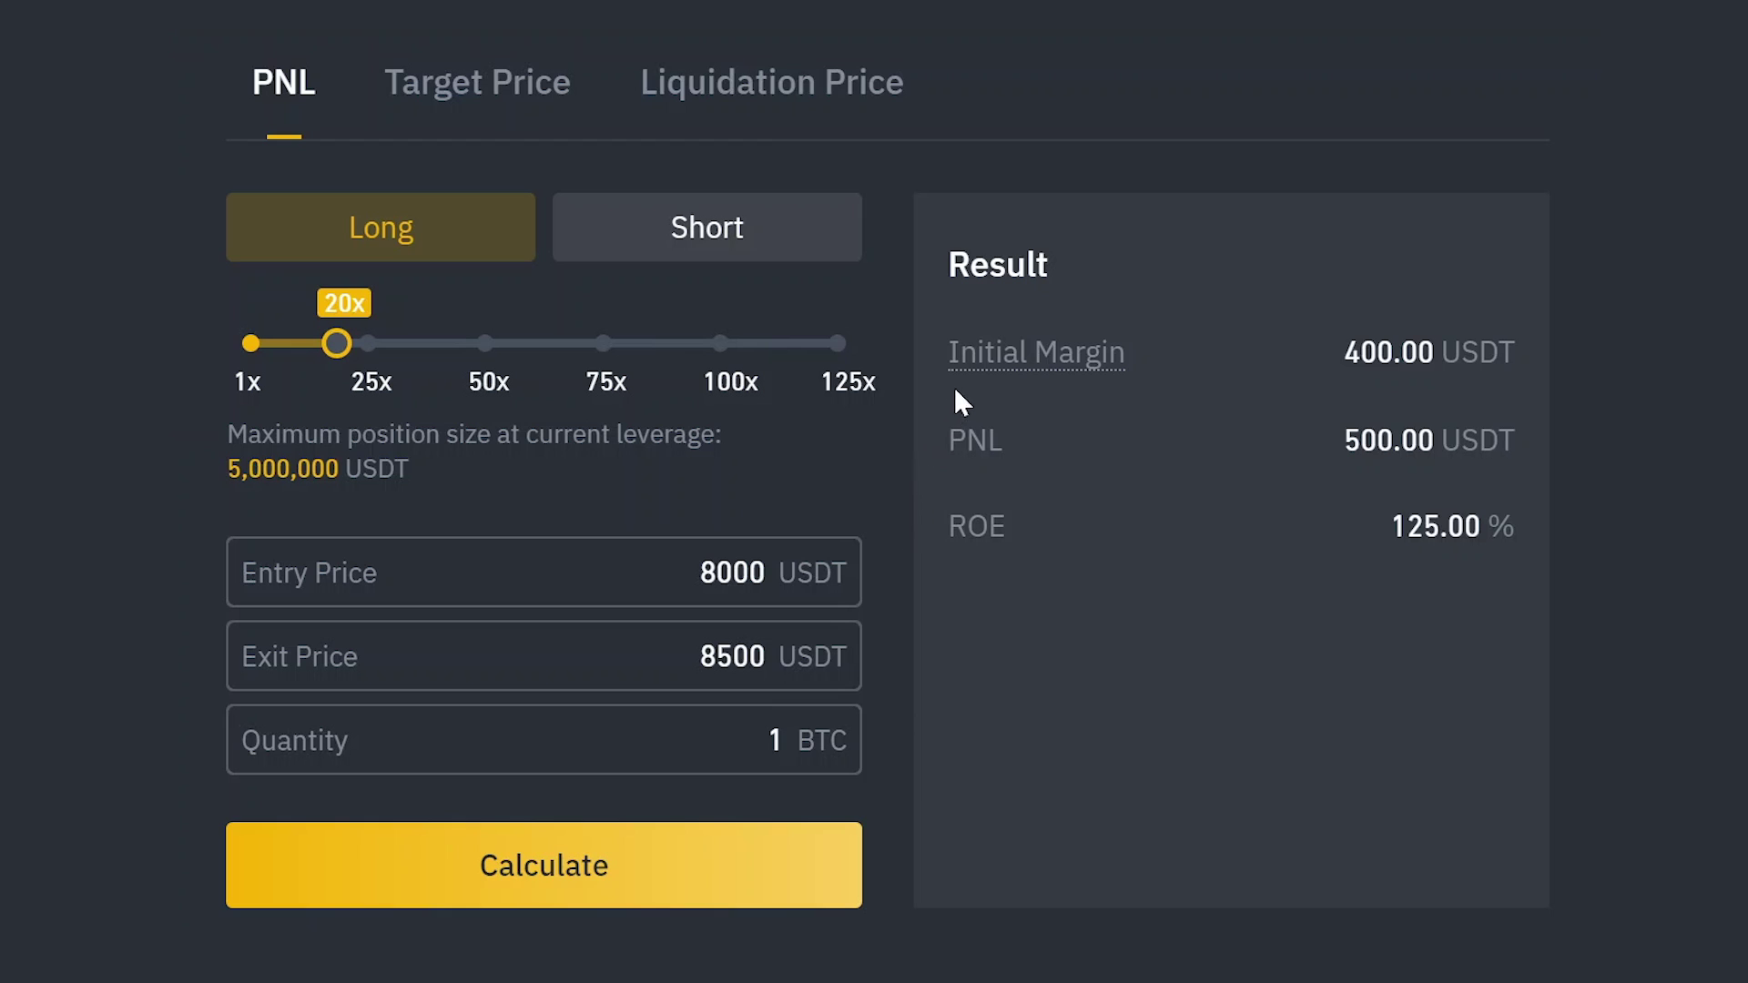
- On the Target Price calculator, compute the target price for entry 8000 and ROE 10%
mouse_move(965, 370)
left_click(453, 96)
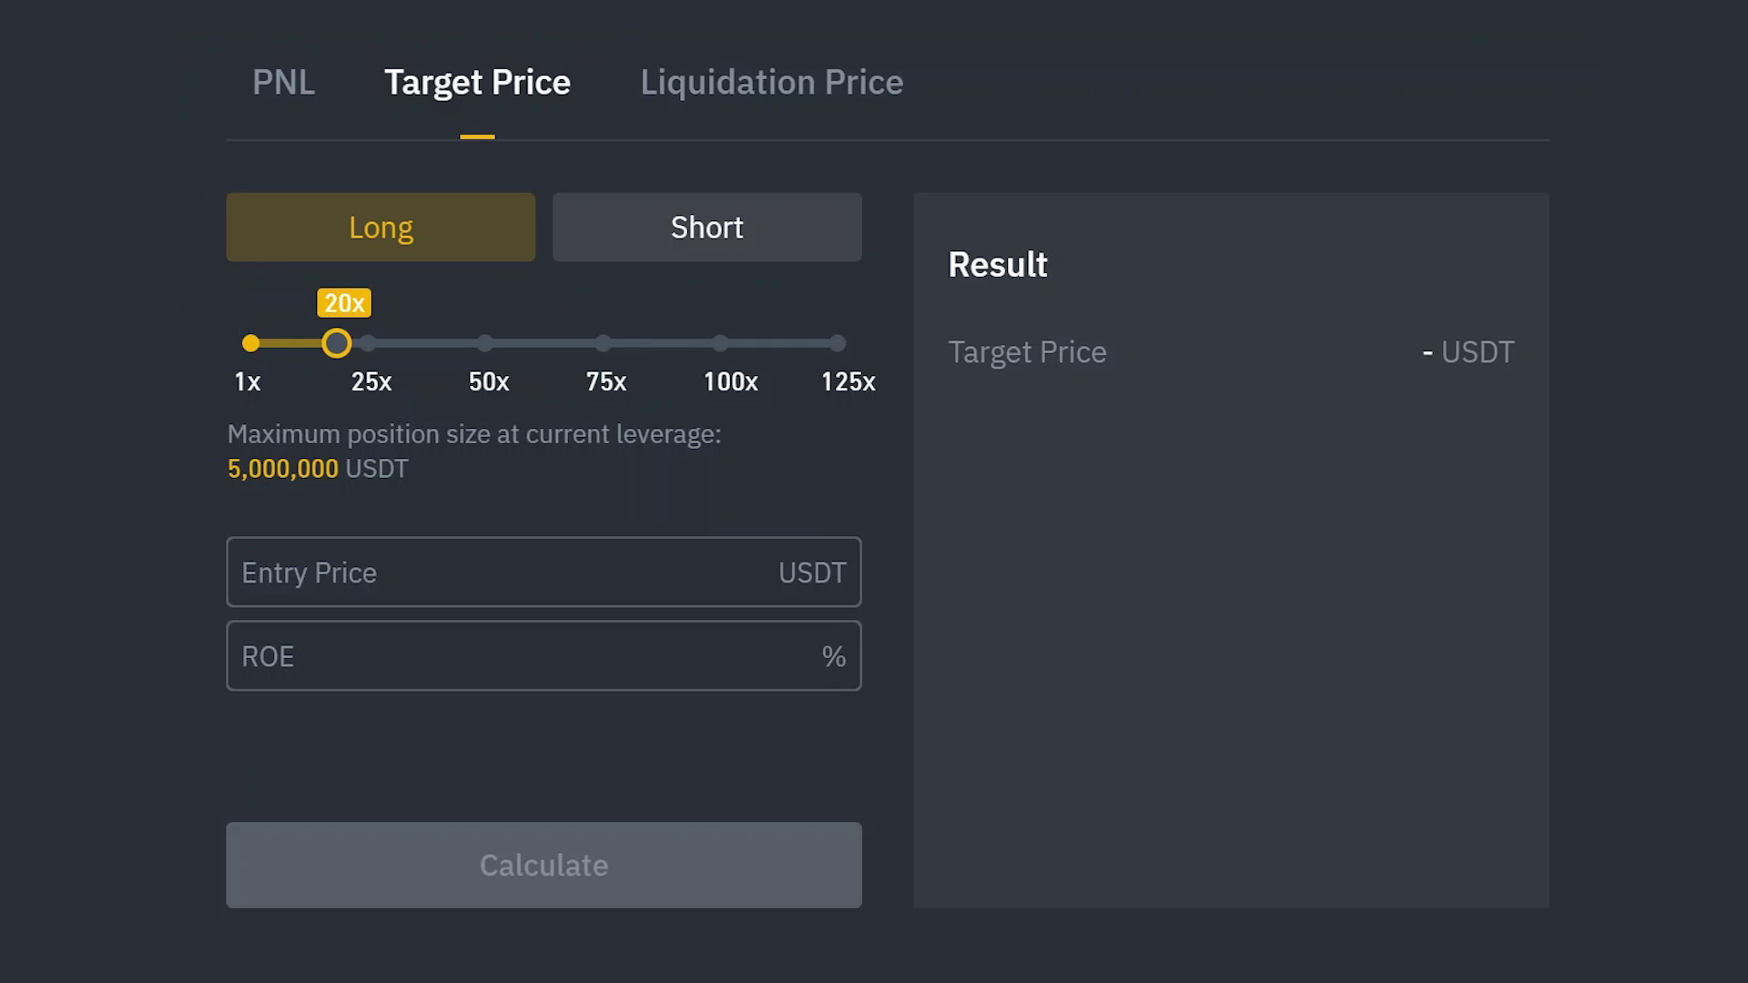
left_click(788, 601)
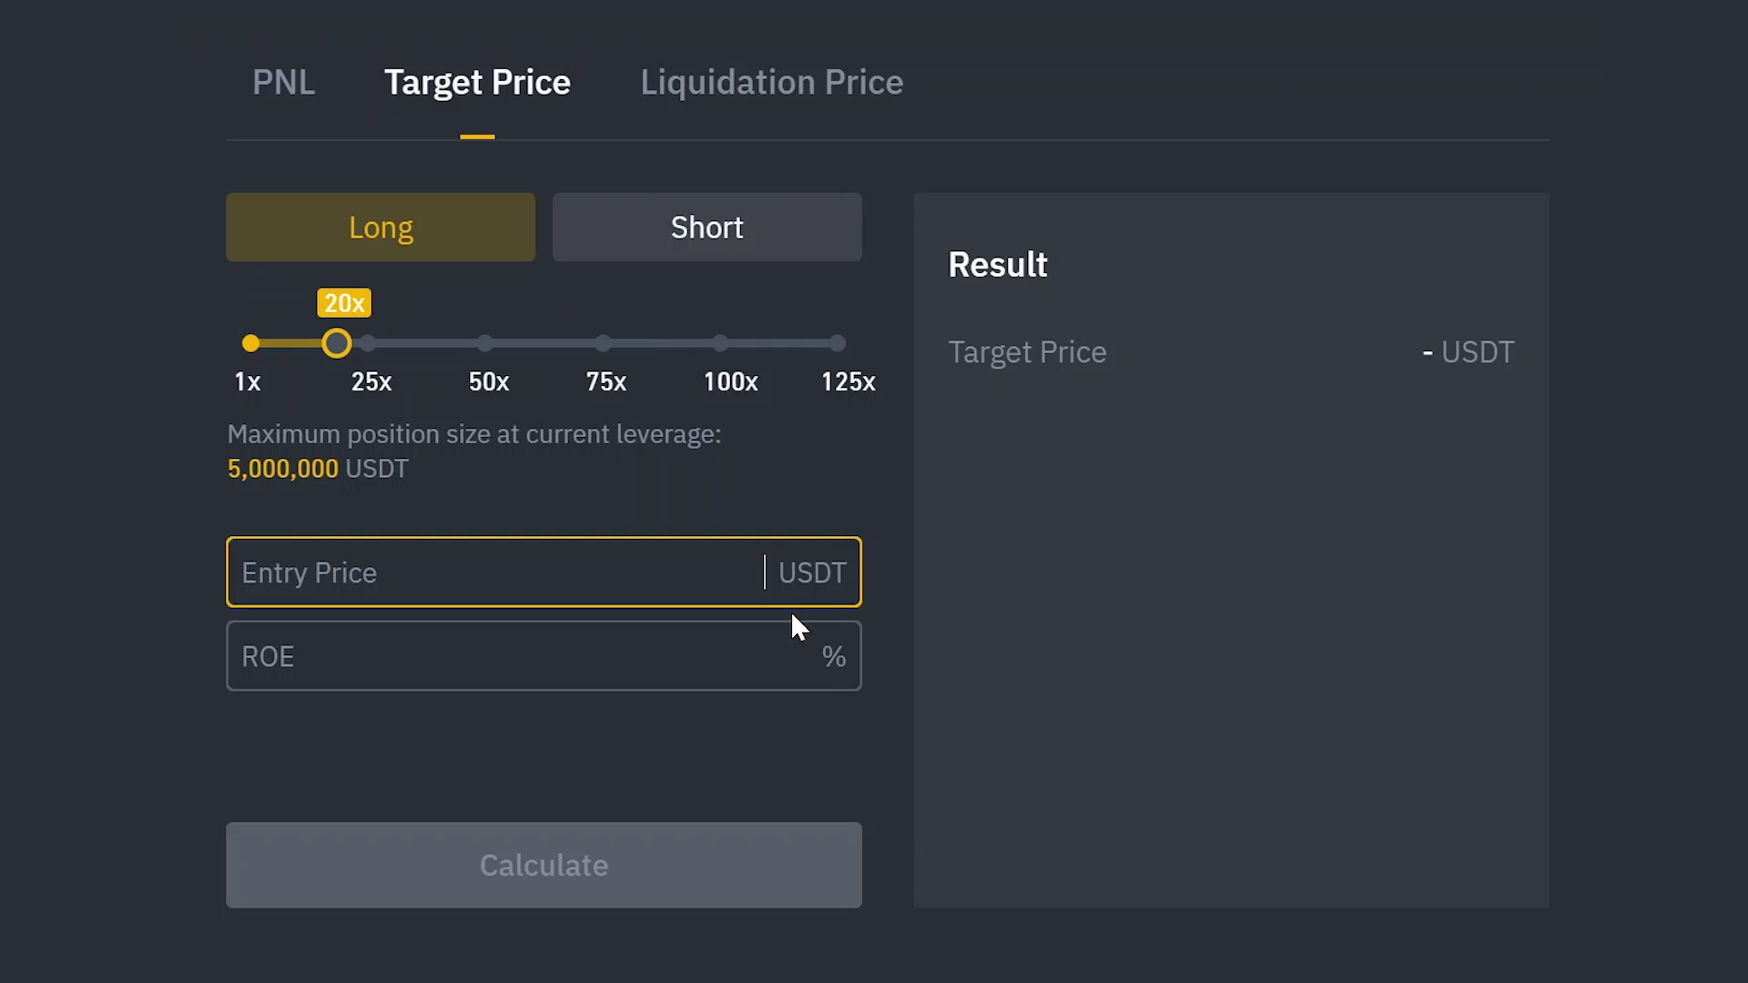
type("8000")
left_click(903, 612)
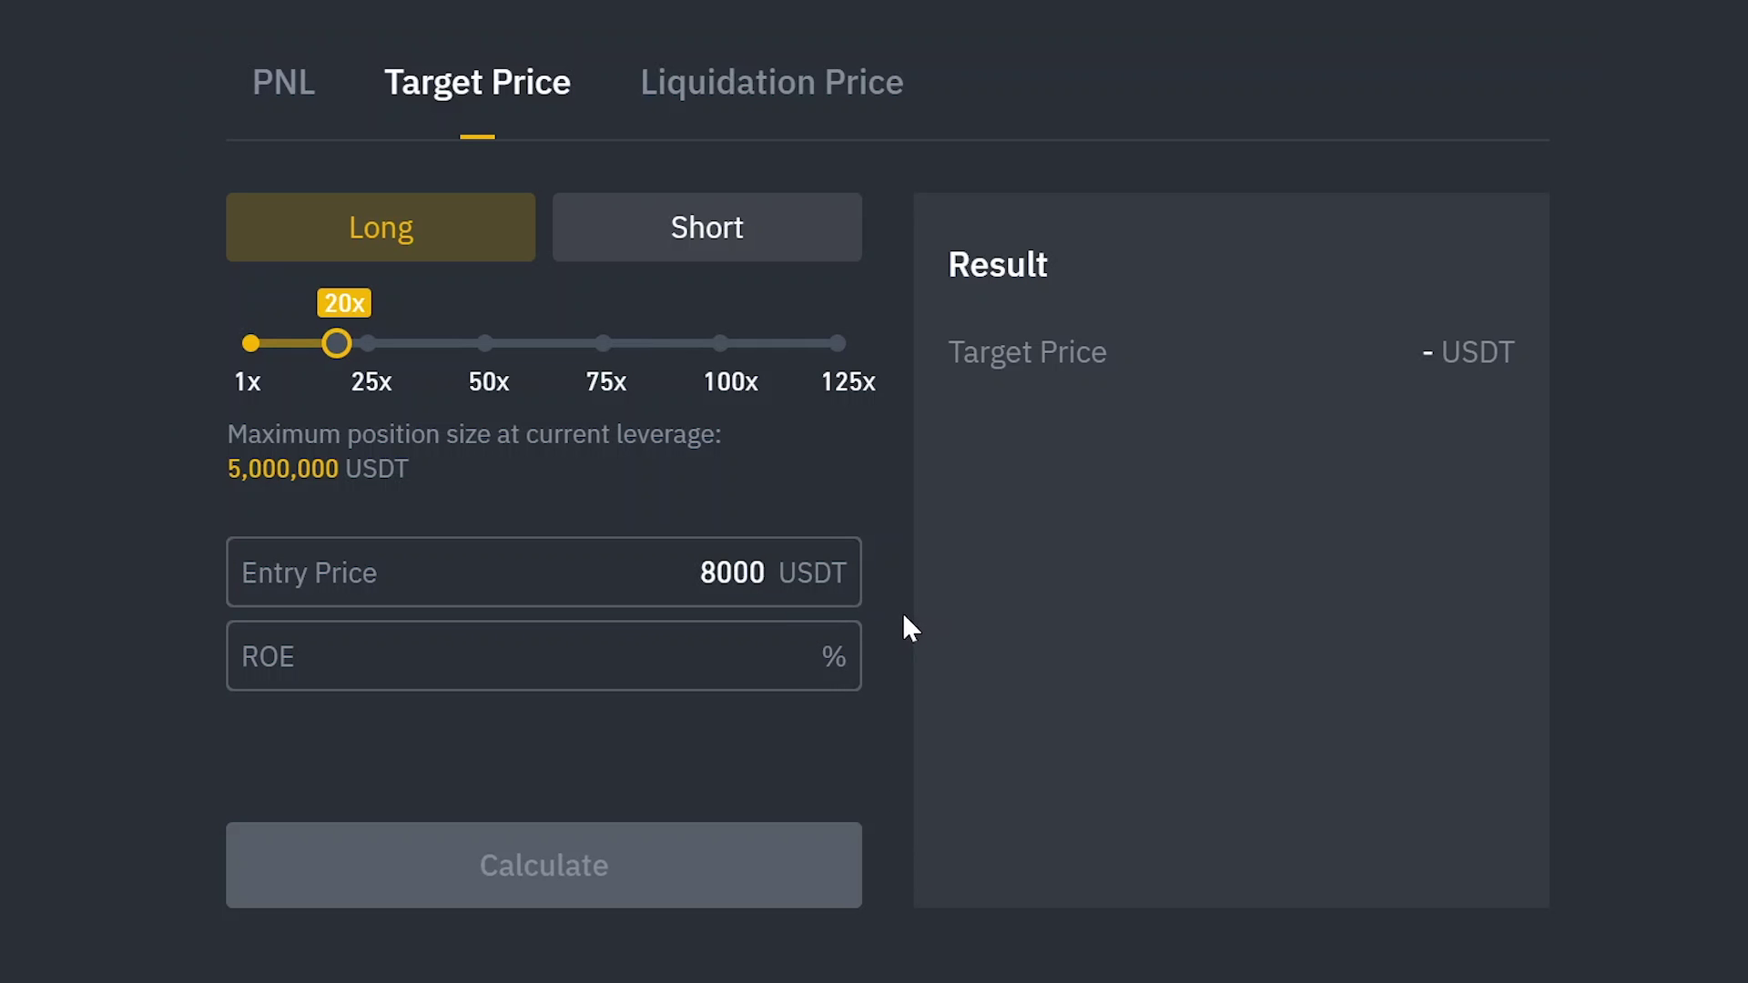
type("10")
left_click(882, 705)
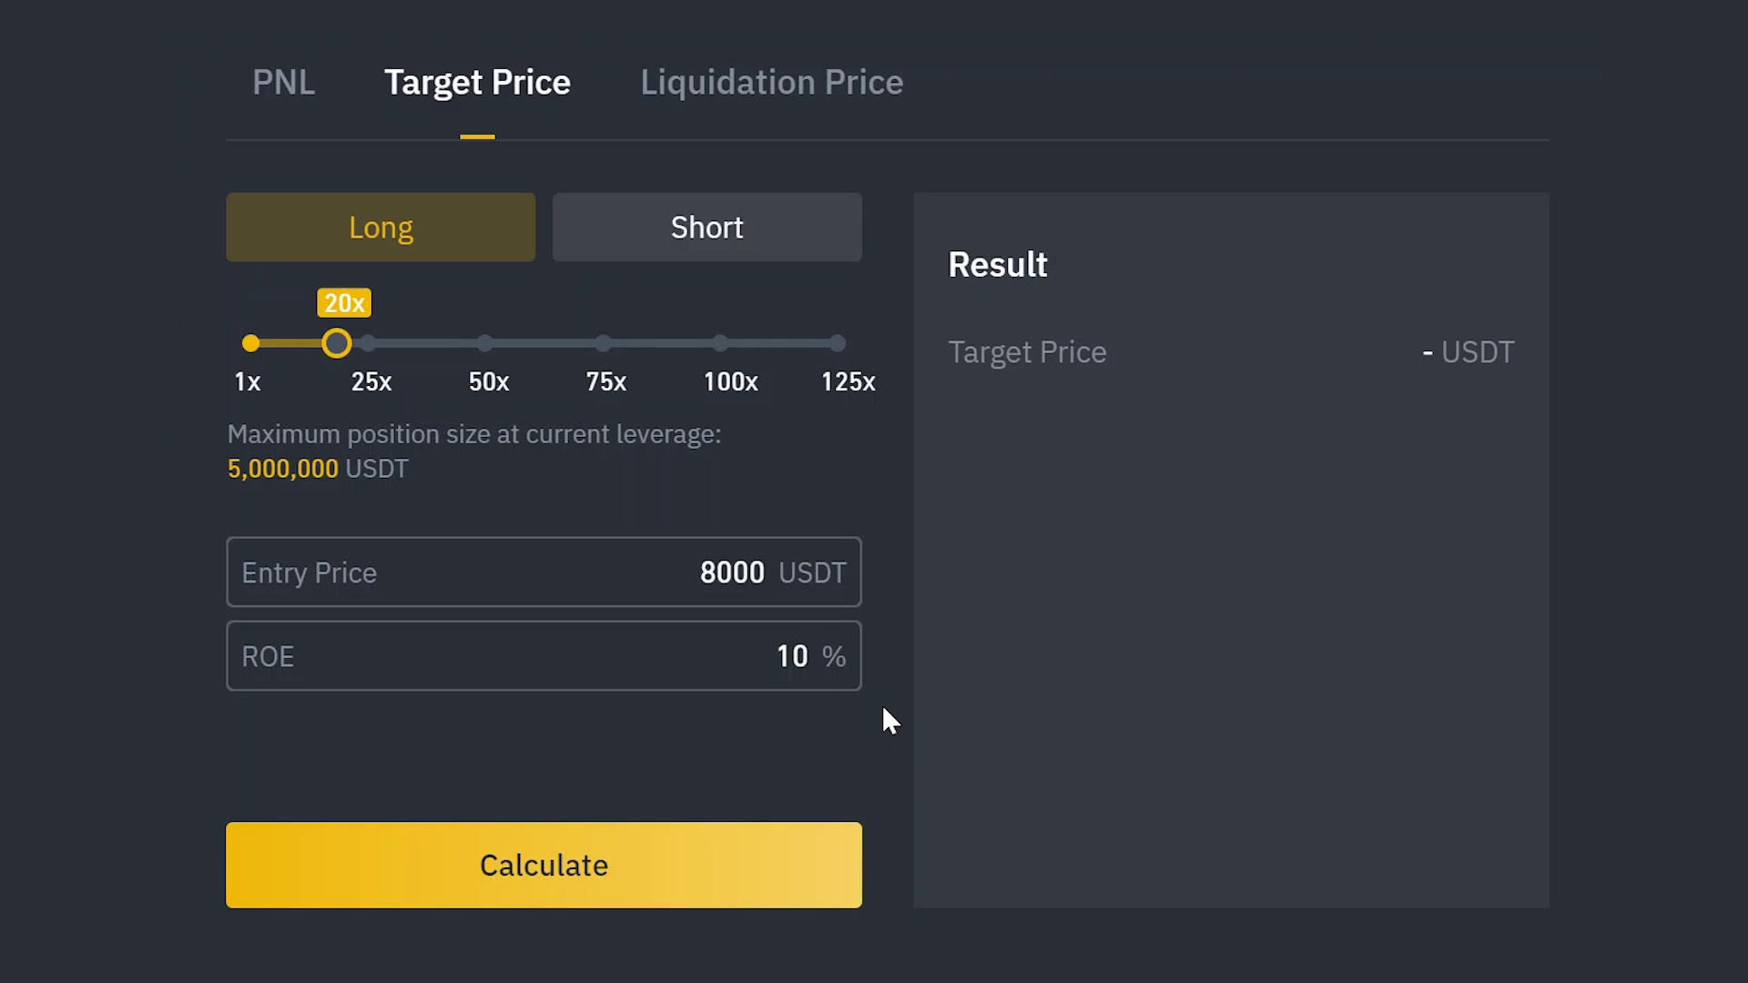
left_click(801, 848)
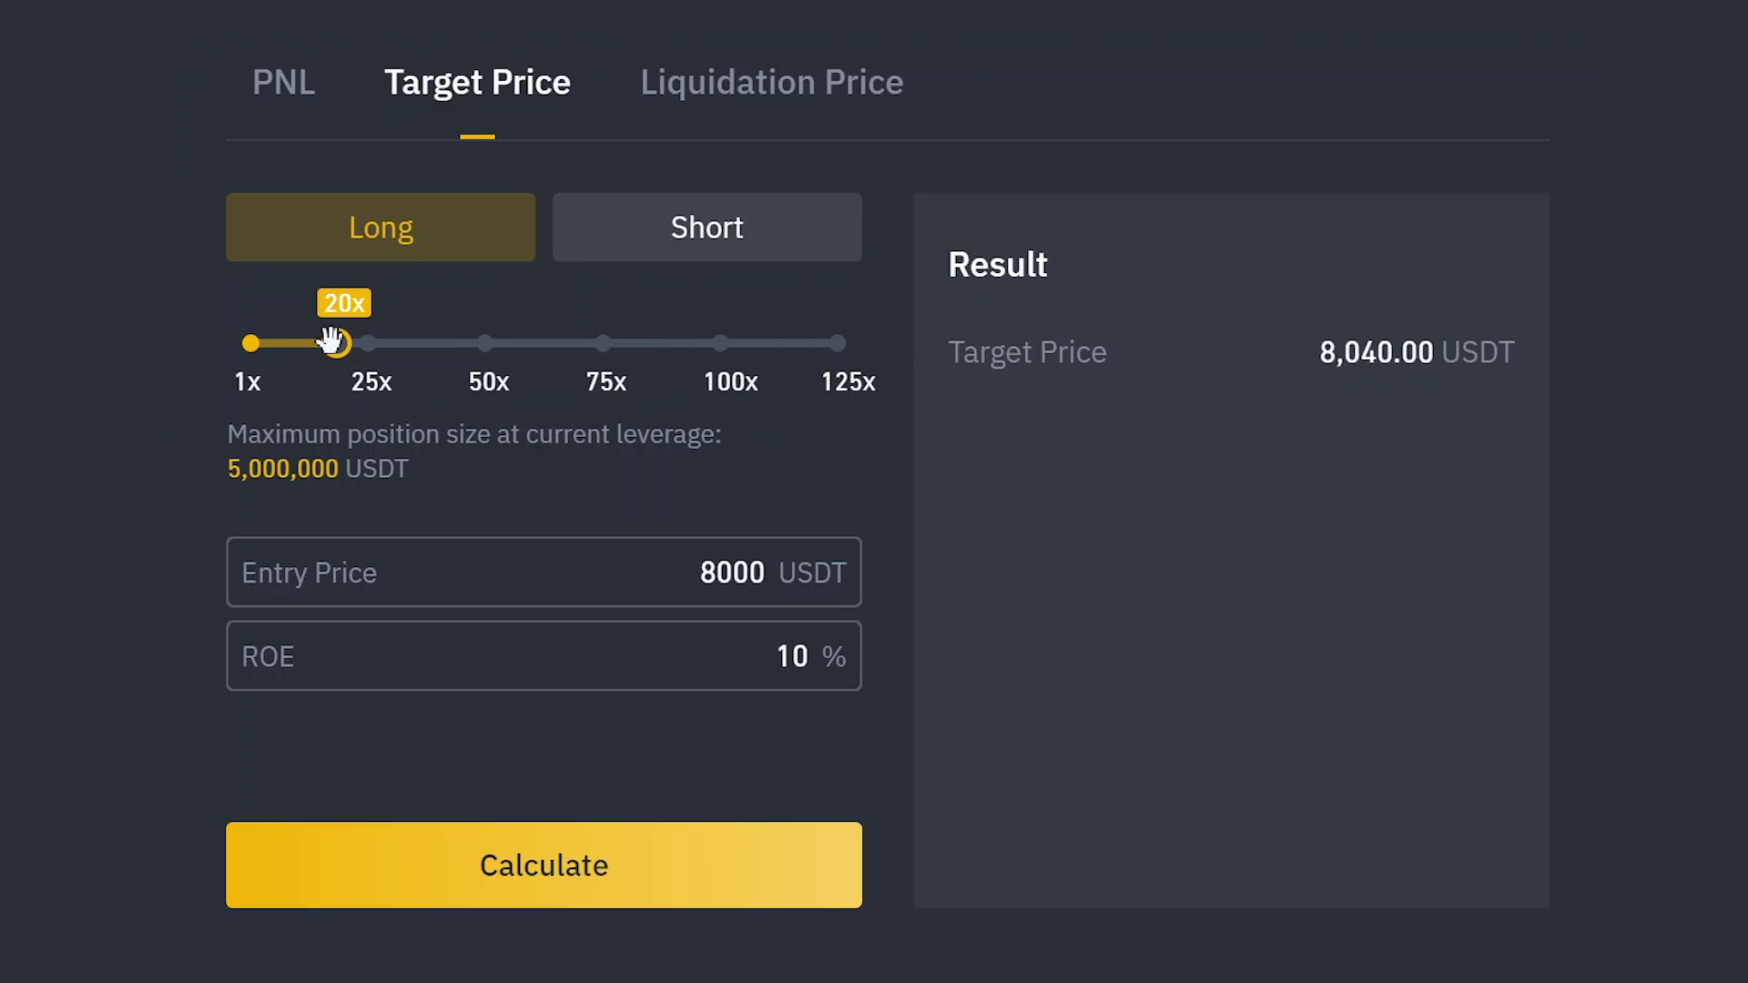
- Lower leverage to 10x, recalculate the target price, and switch to the Liquidation Price calculator
left_click_drag(331, 344, 291, 334)
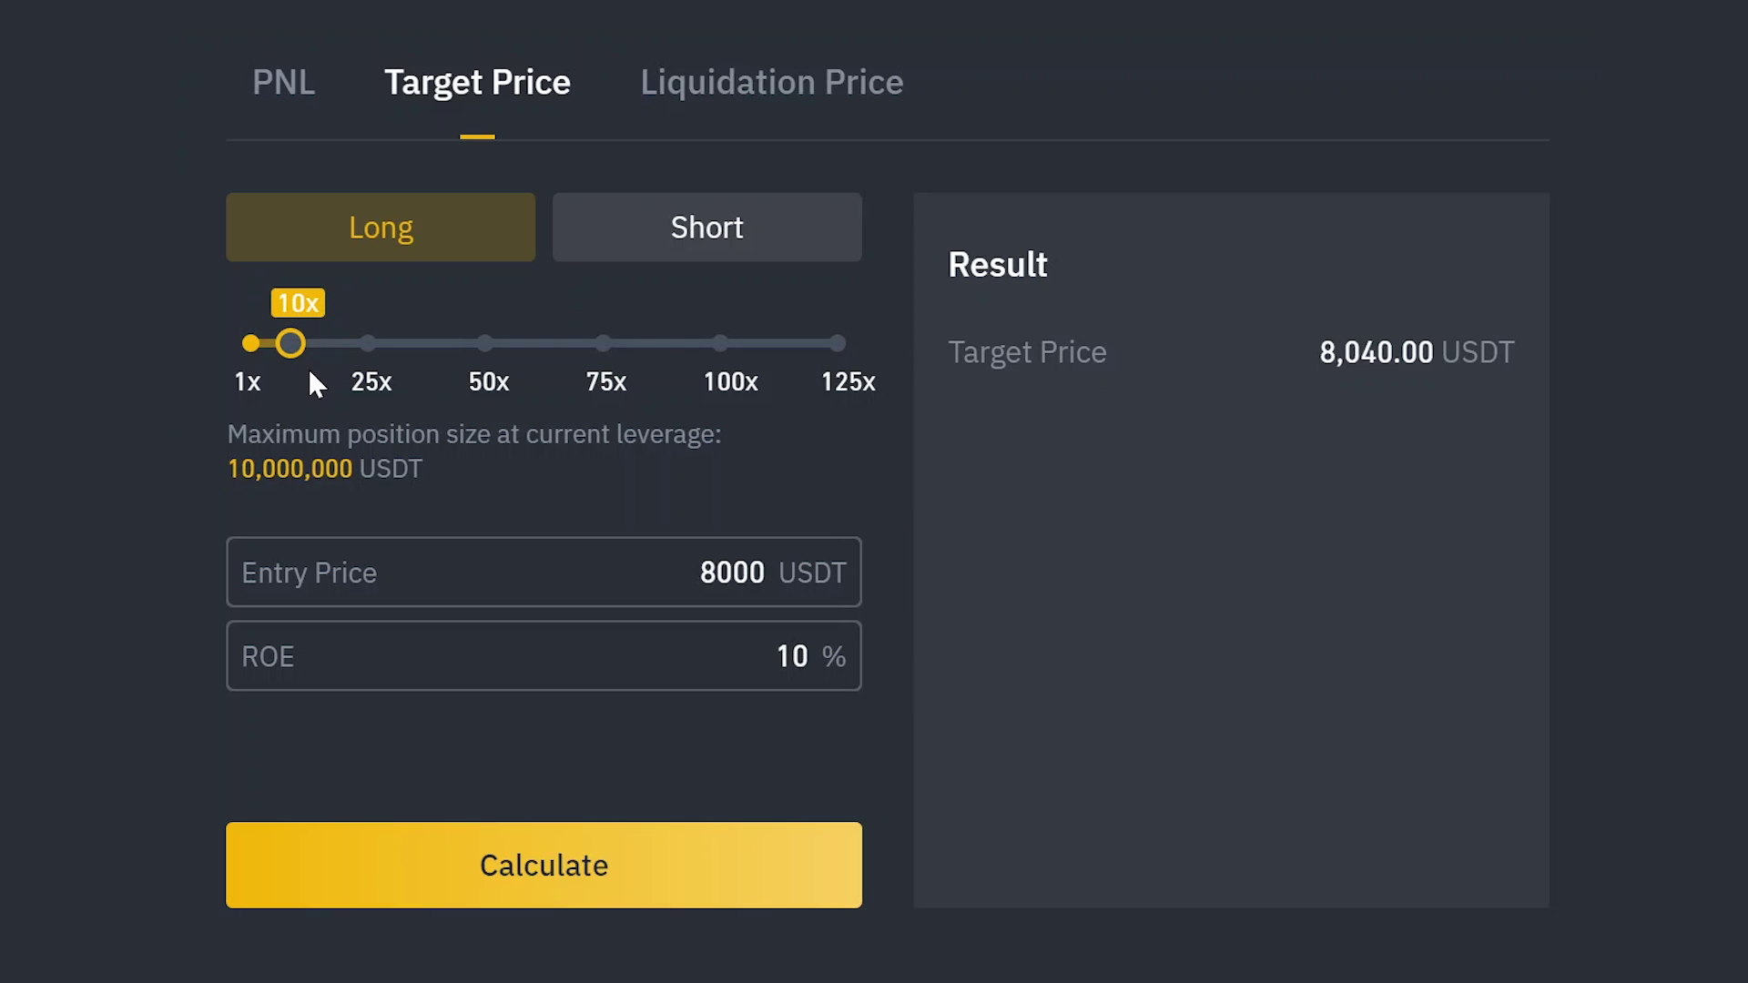
left_click(652, 865)
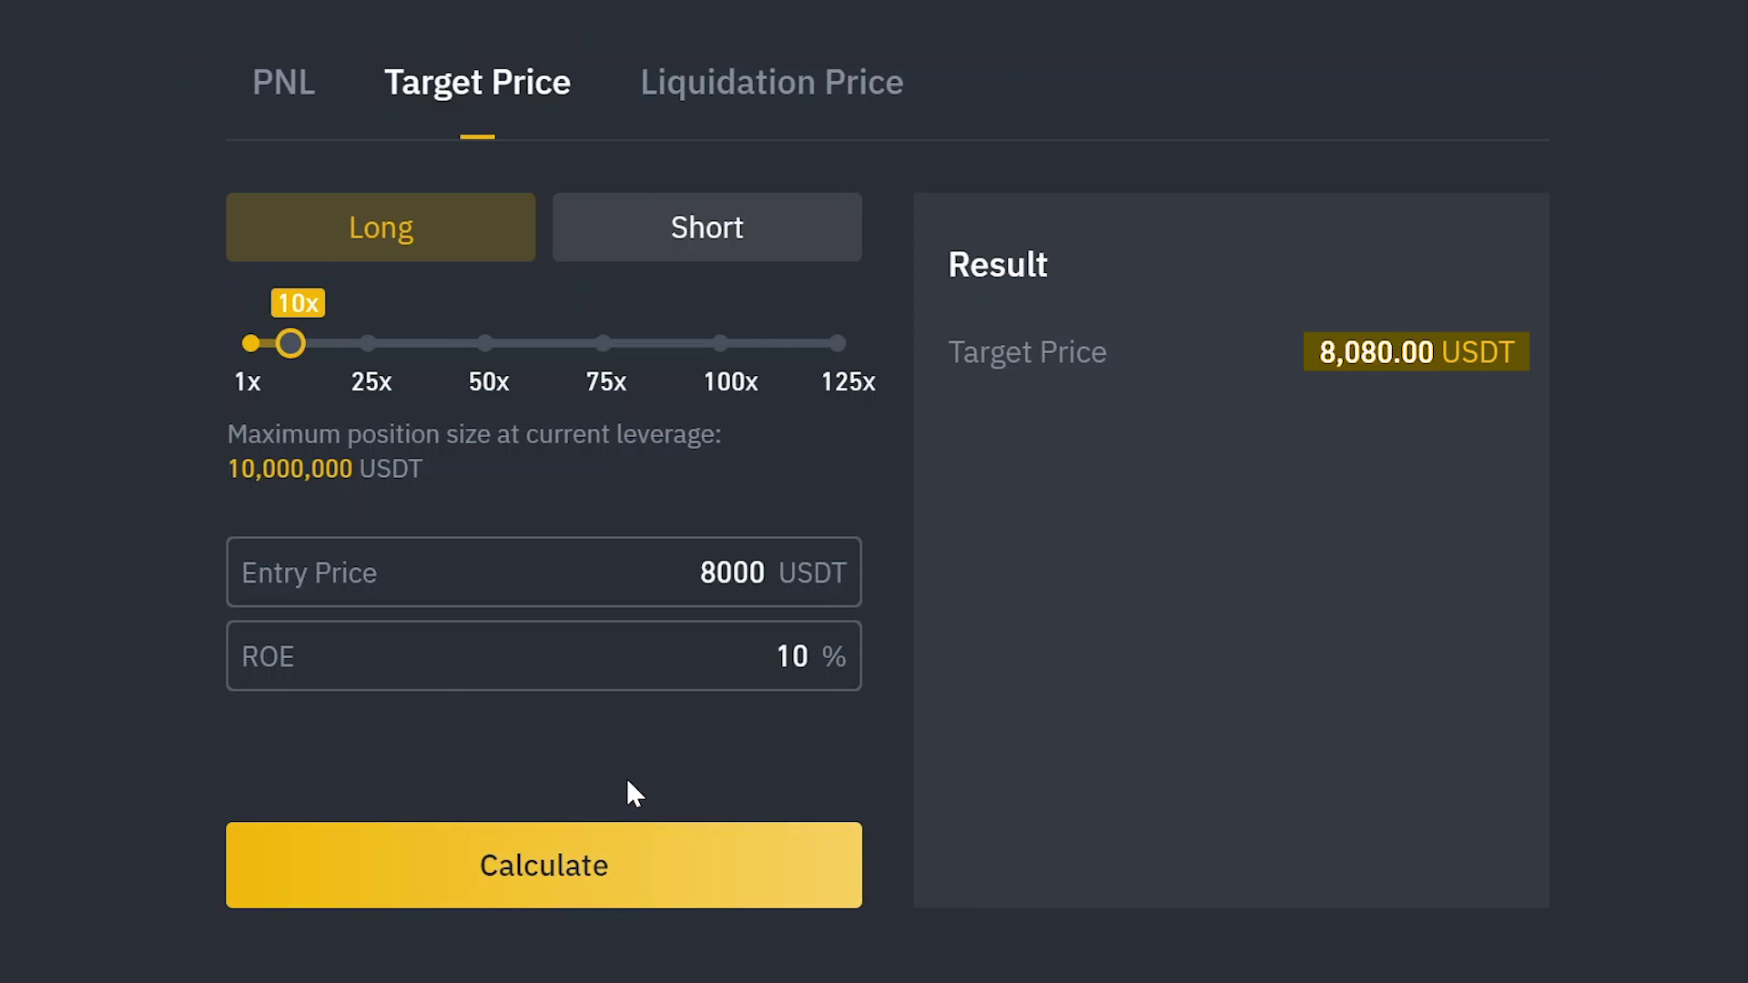
left_click(719, 130)
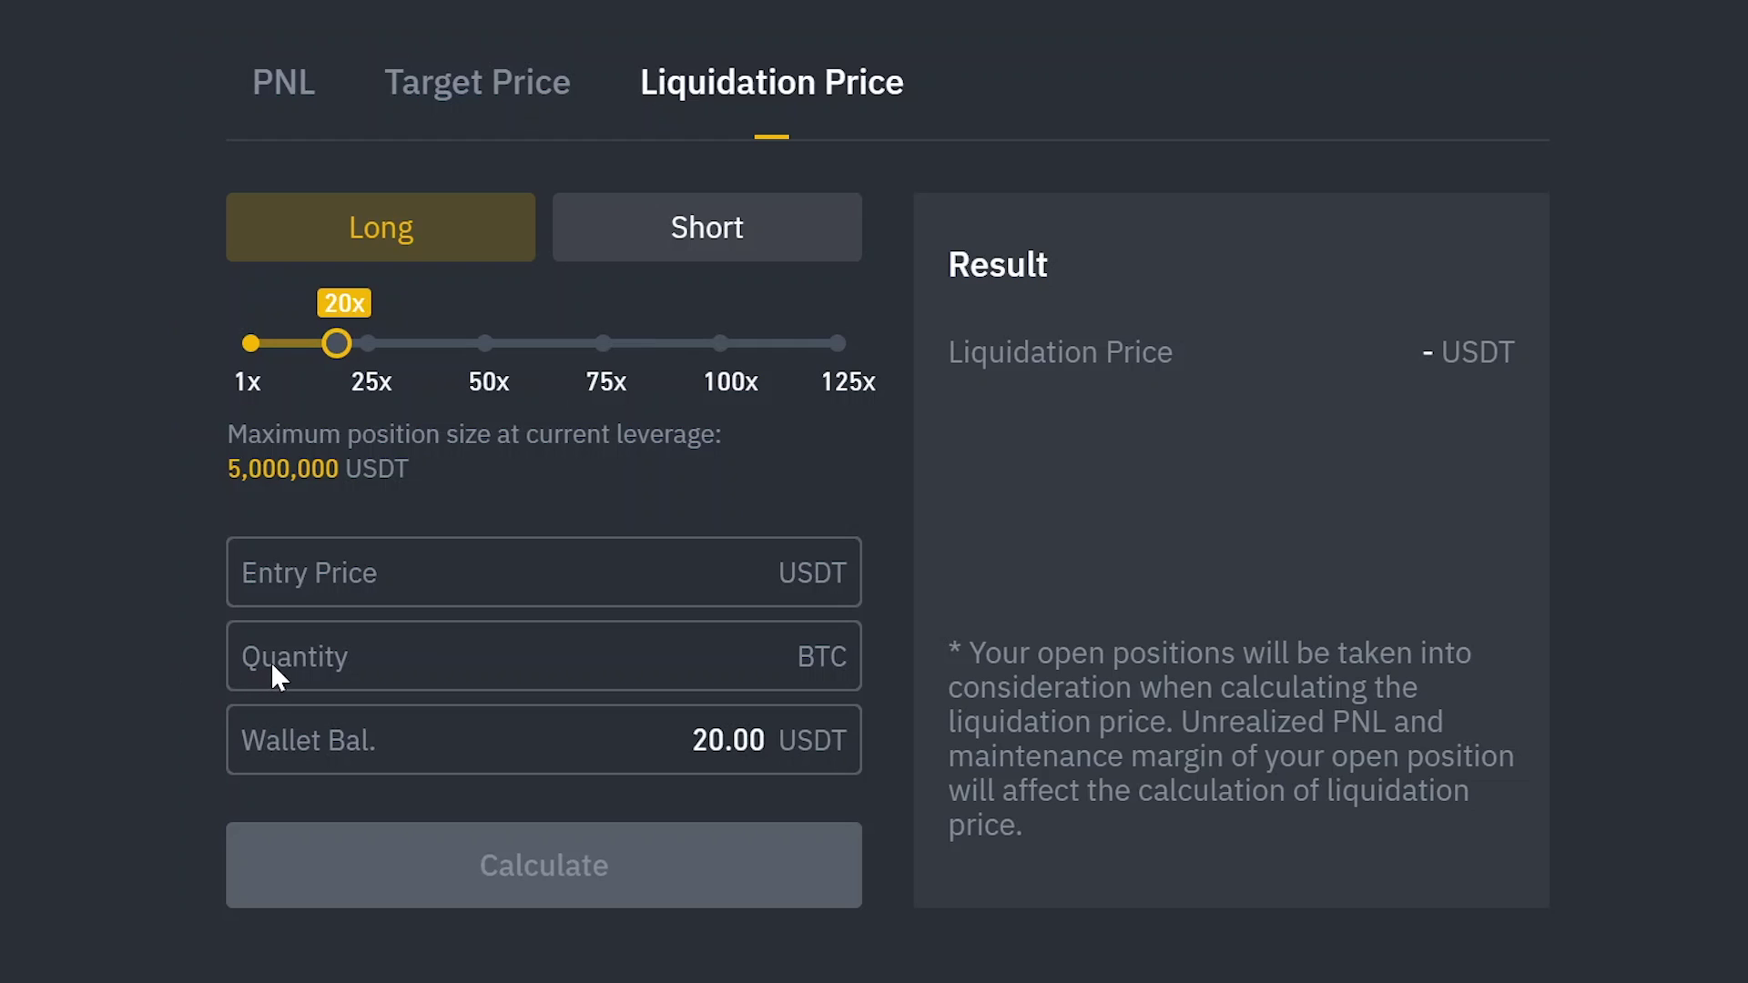
- Enter quantity 1 BTC, entry 8000 and wallet balance 400, giving liquidation price 7,660.45 USDT
left_click(272, 663)
type("1")
left_click(196, 664)
left_click(266, 575)
type("8000")
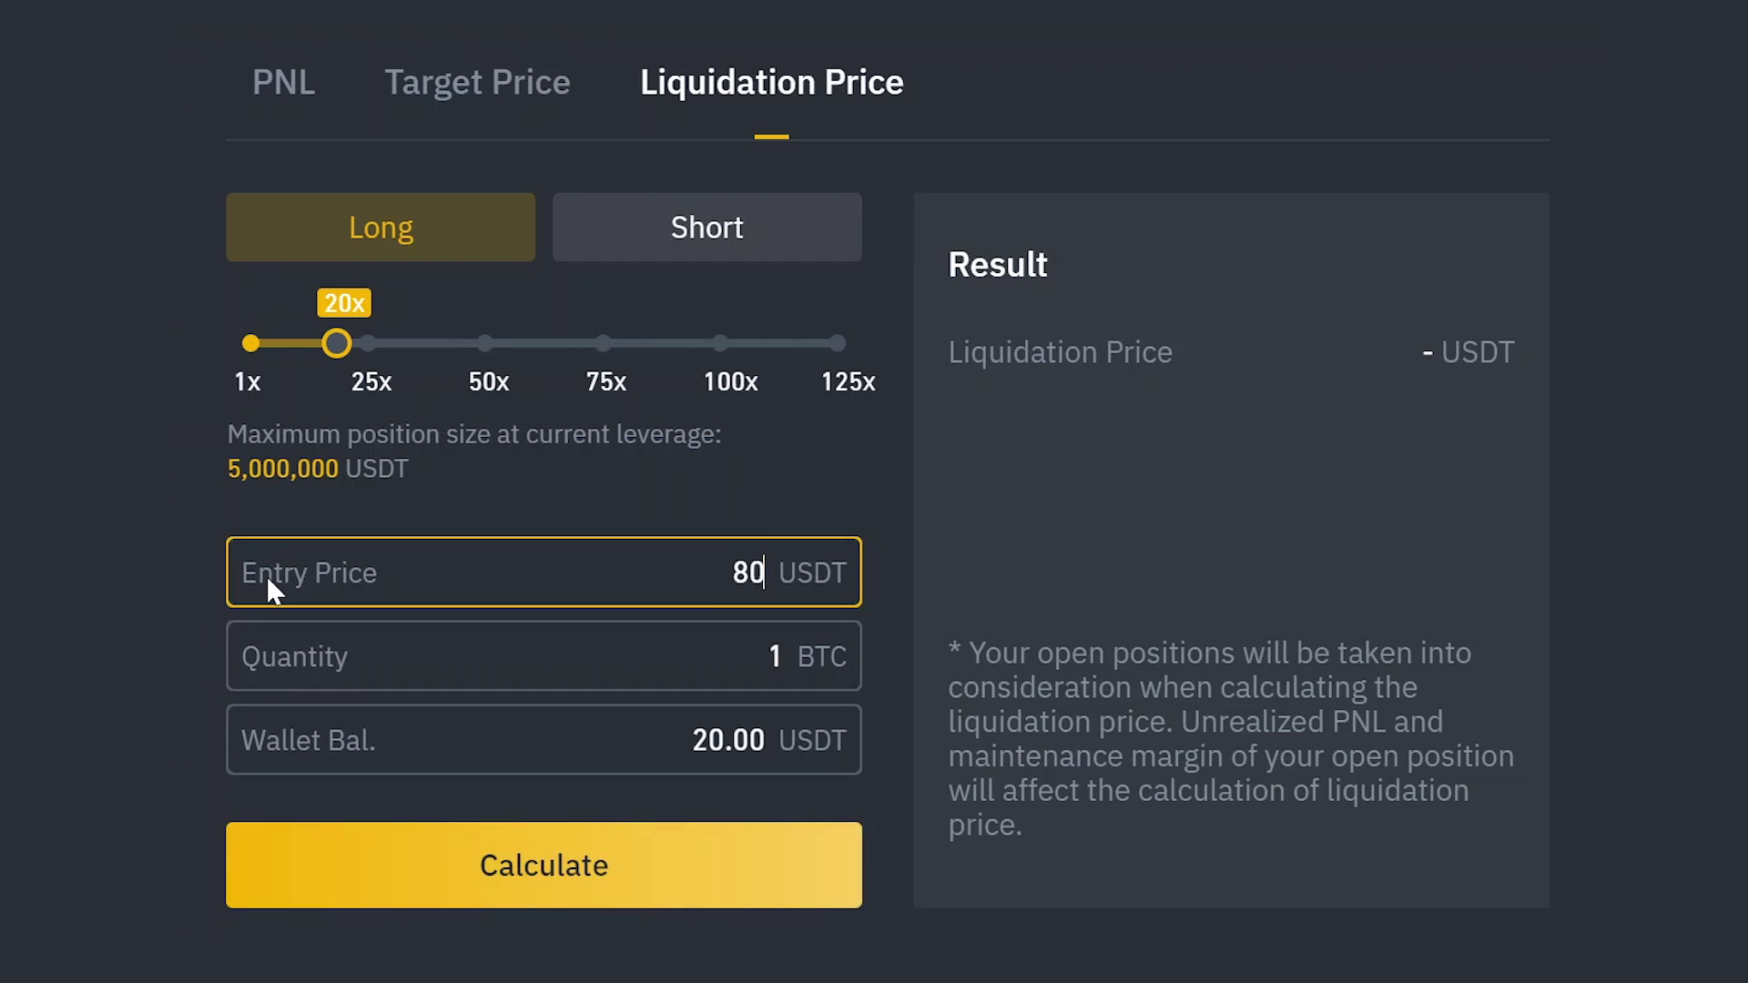
left_click(202, 580)
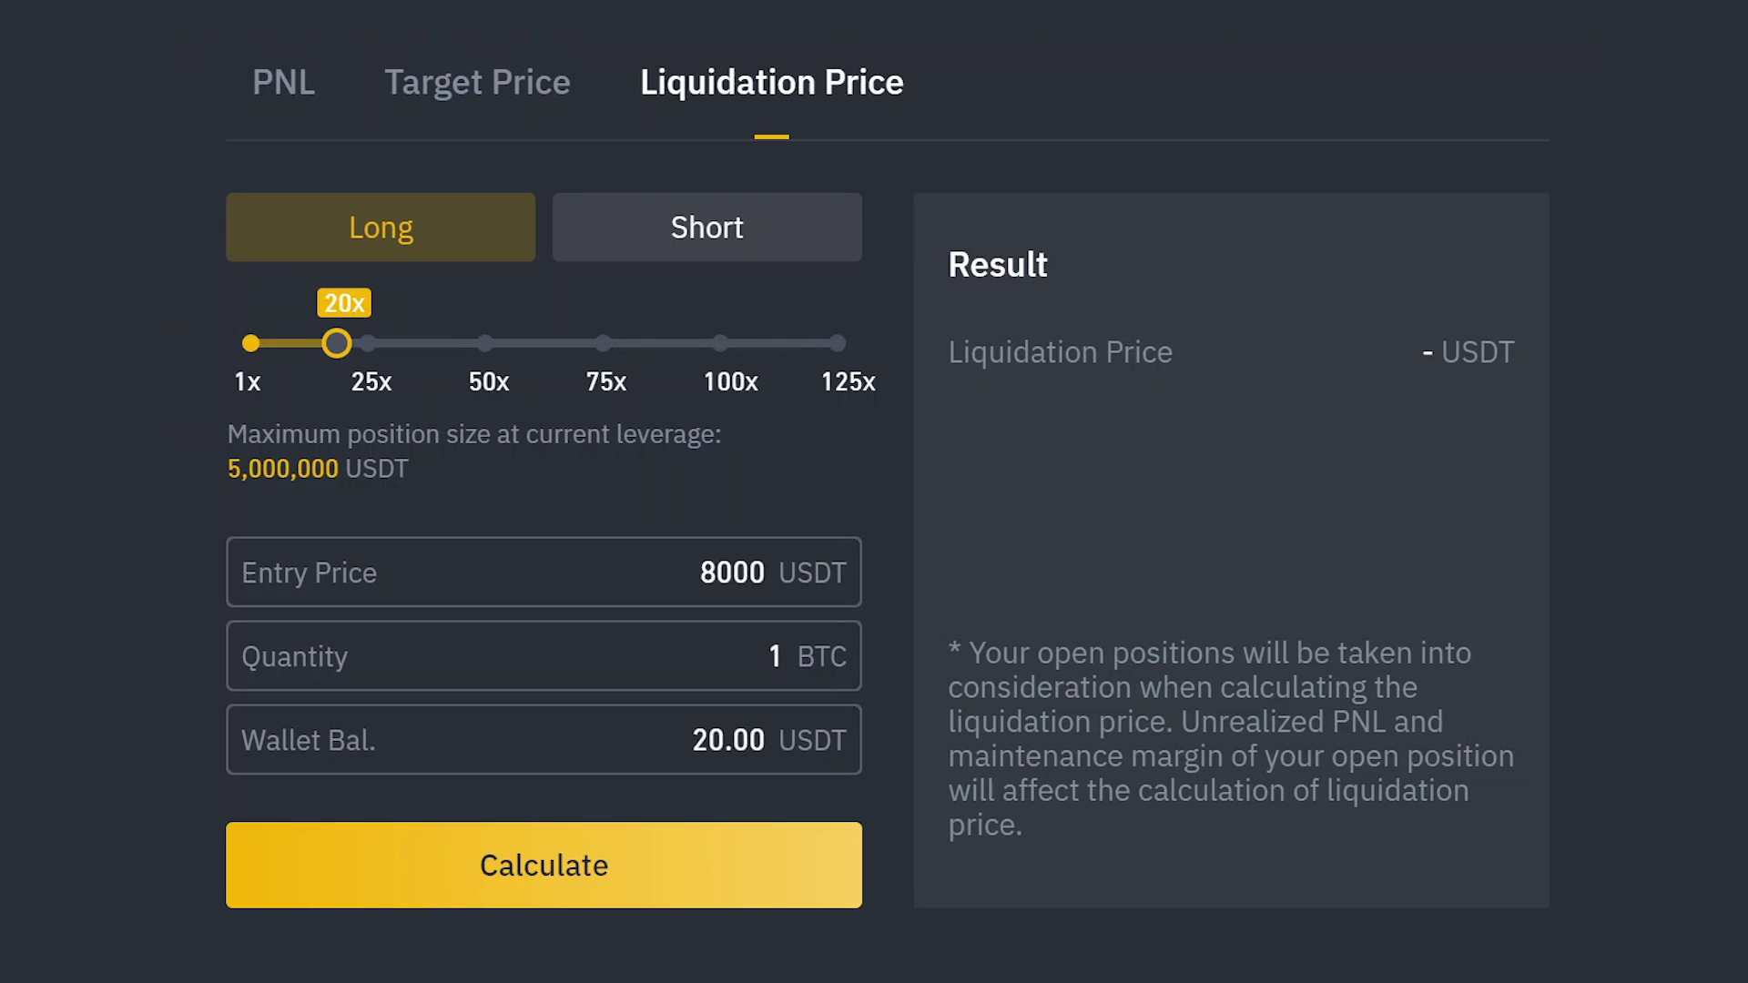
left_click_drag(688, 739, 747, 739)
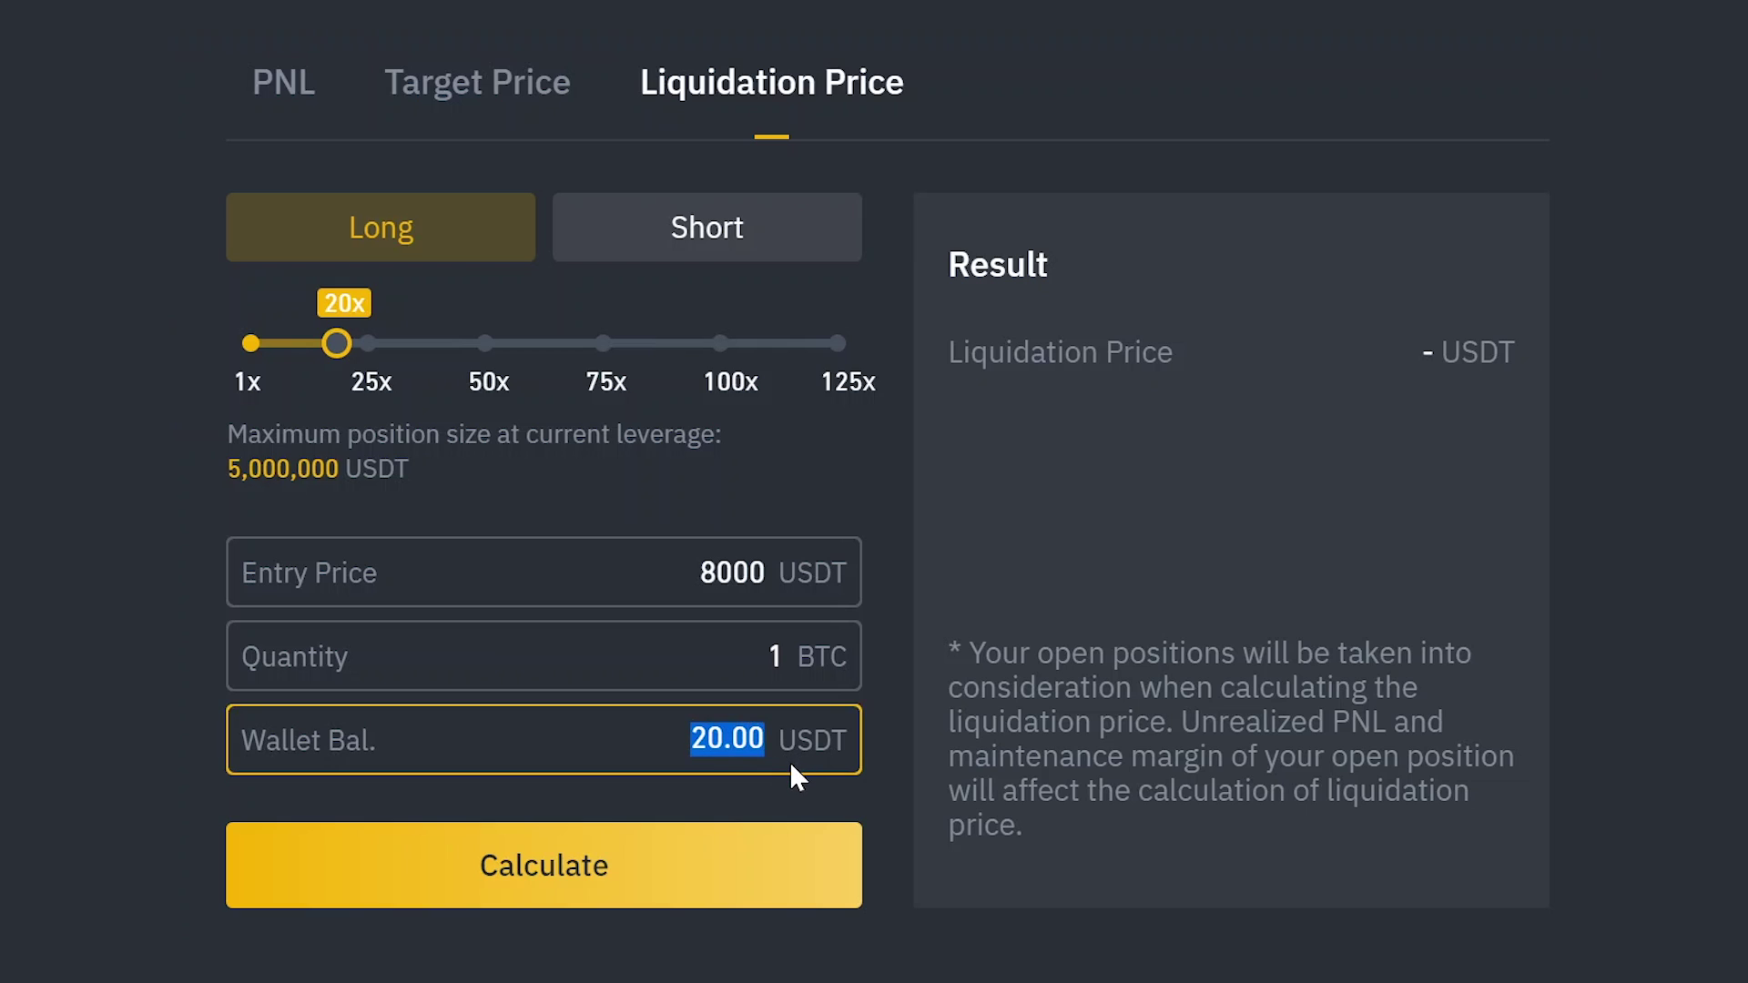
type("400")
left_click(844, 782)
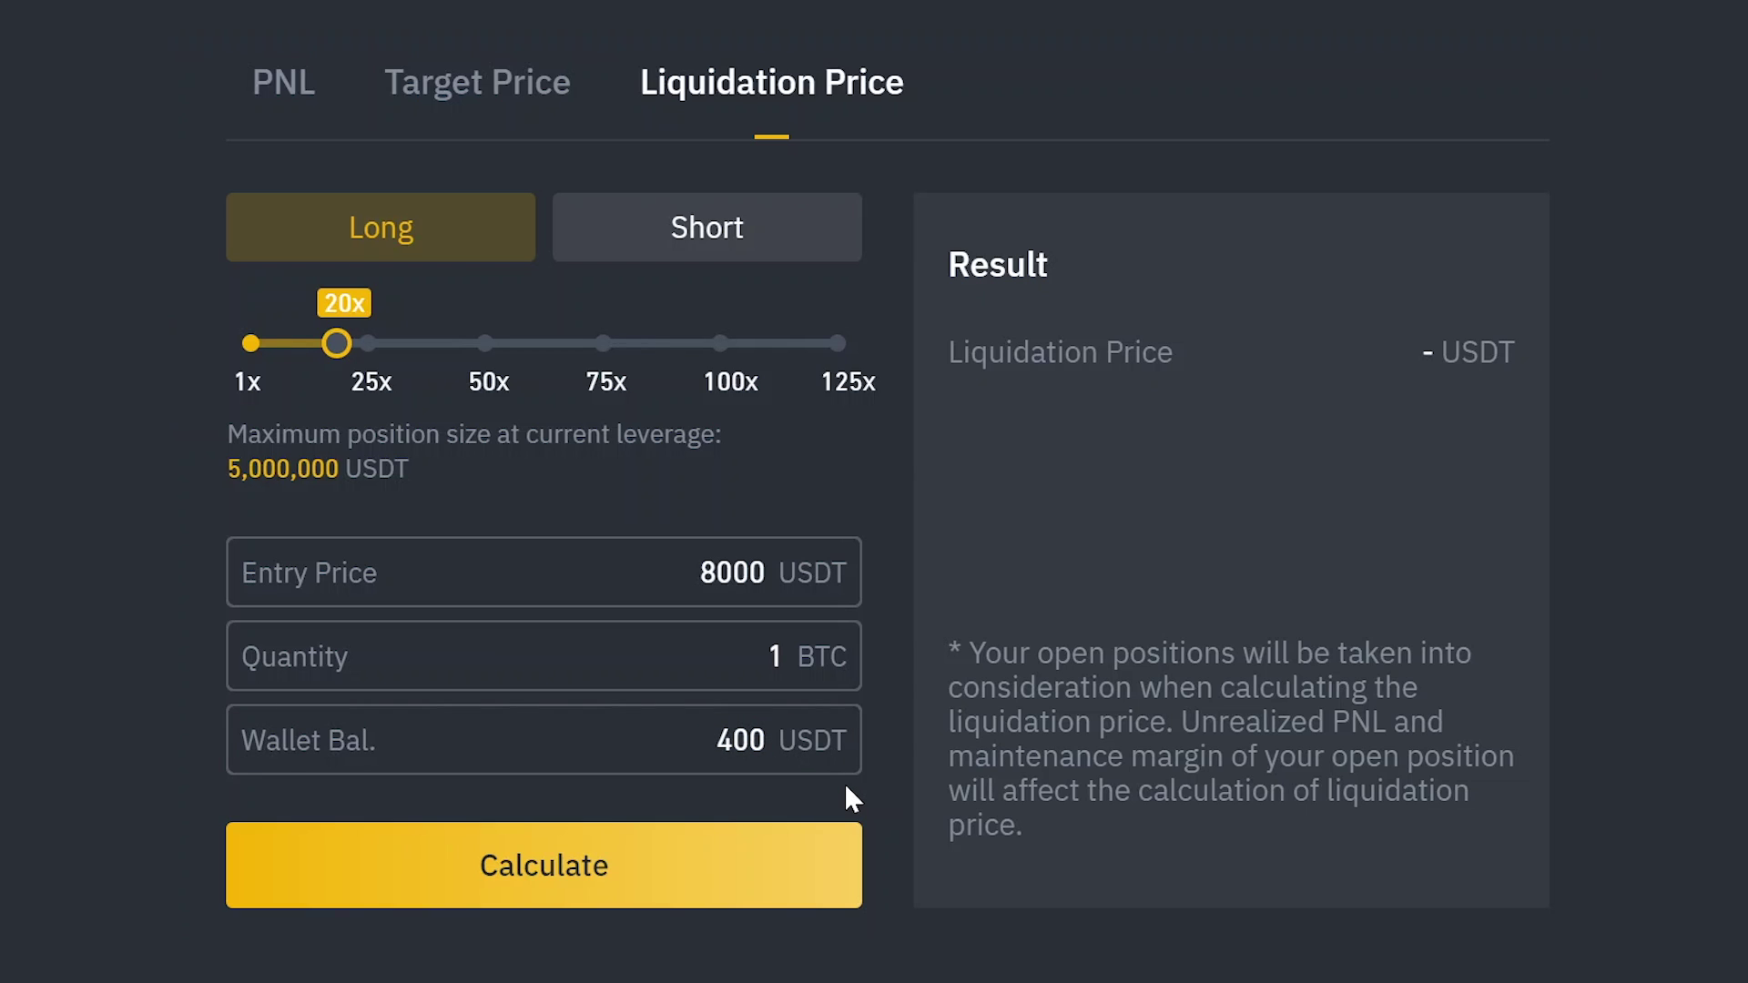
left_click(824, 859)
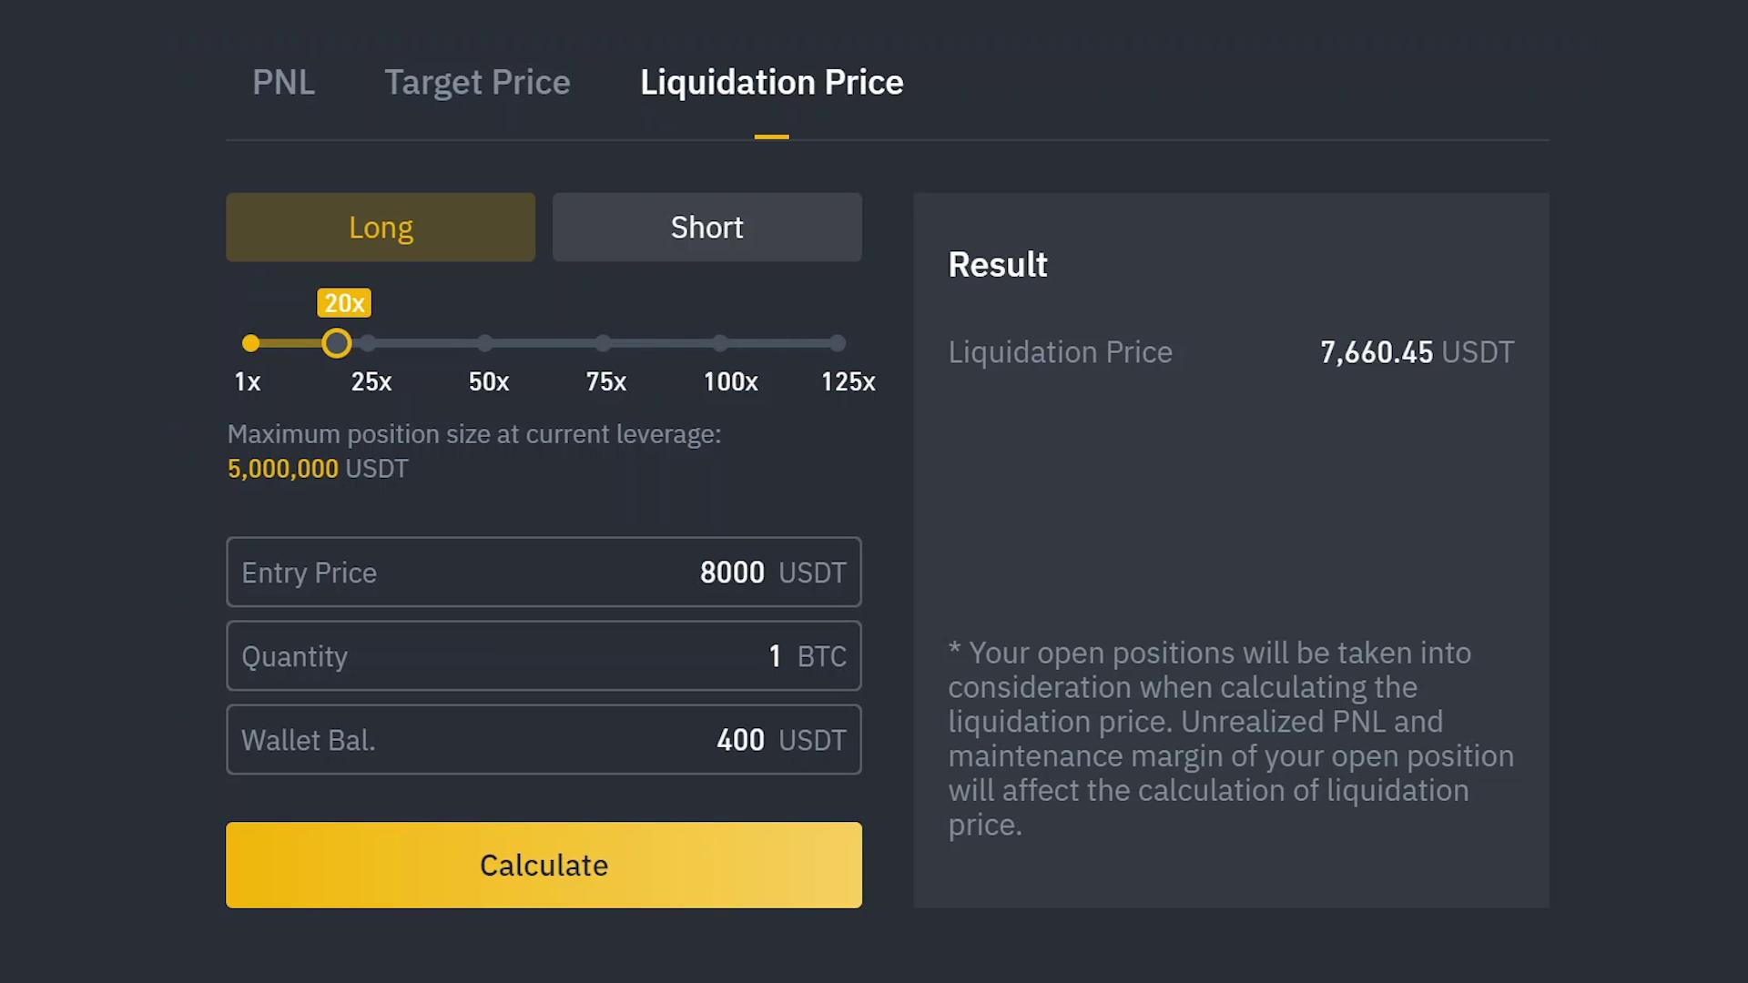
- Change the wallet balance from 400 to 800 USDT and recalculate the liquidation price
double_click(739, 739)
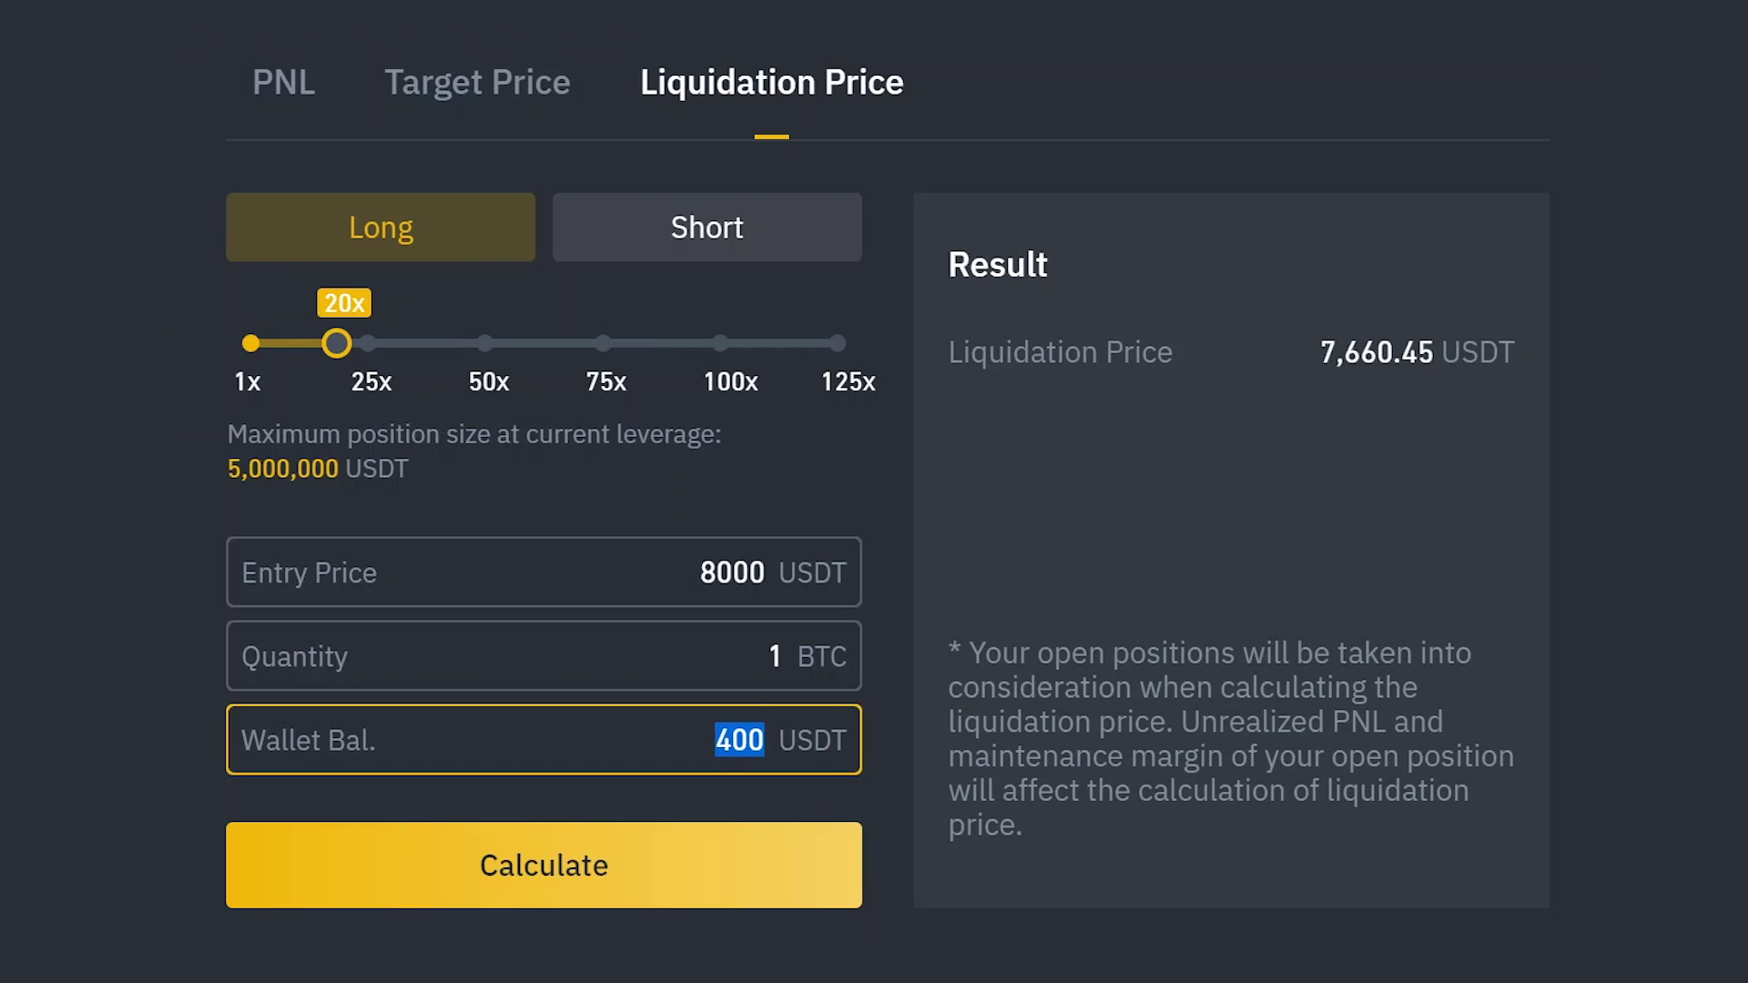
type("800")
left_click(890, 765)
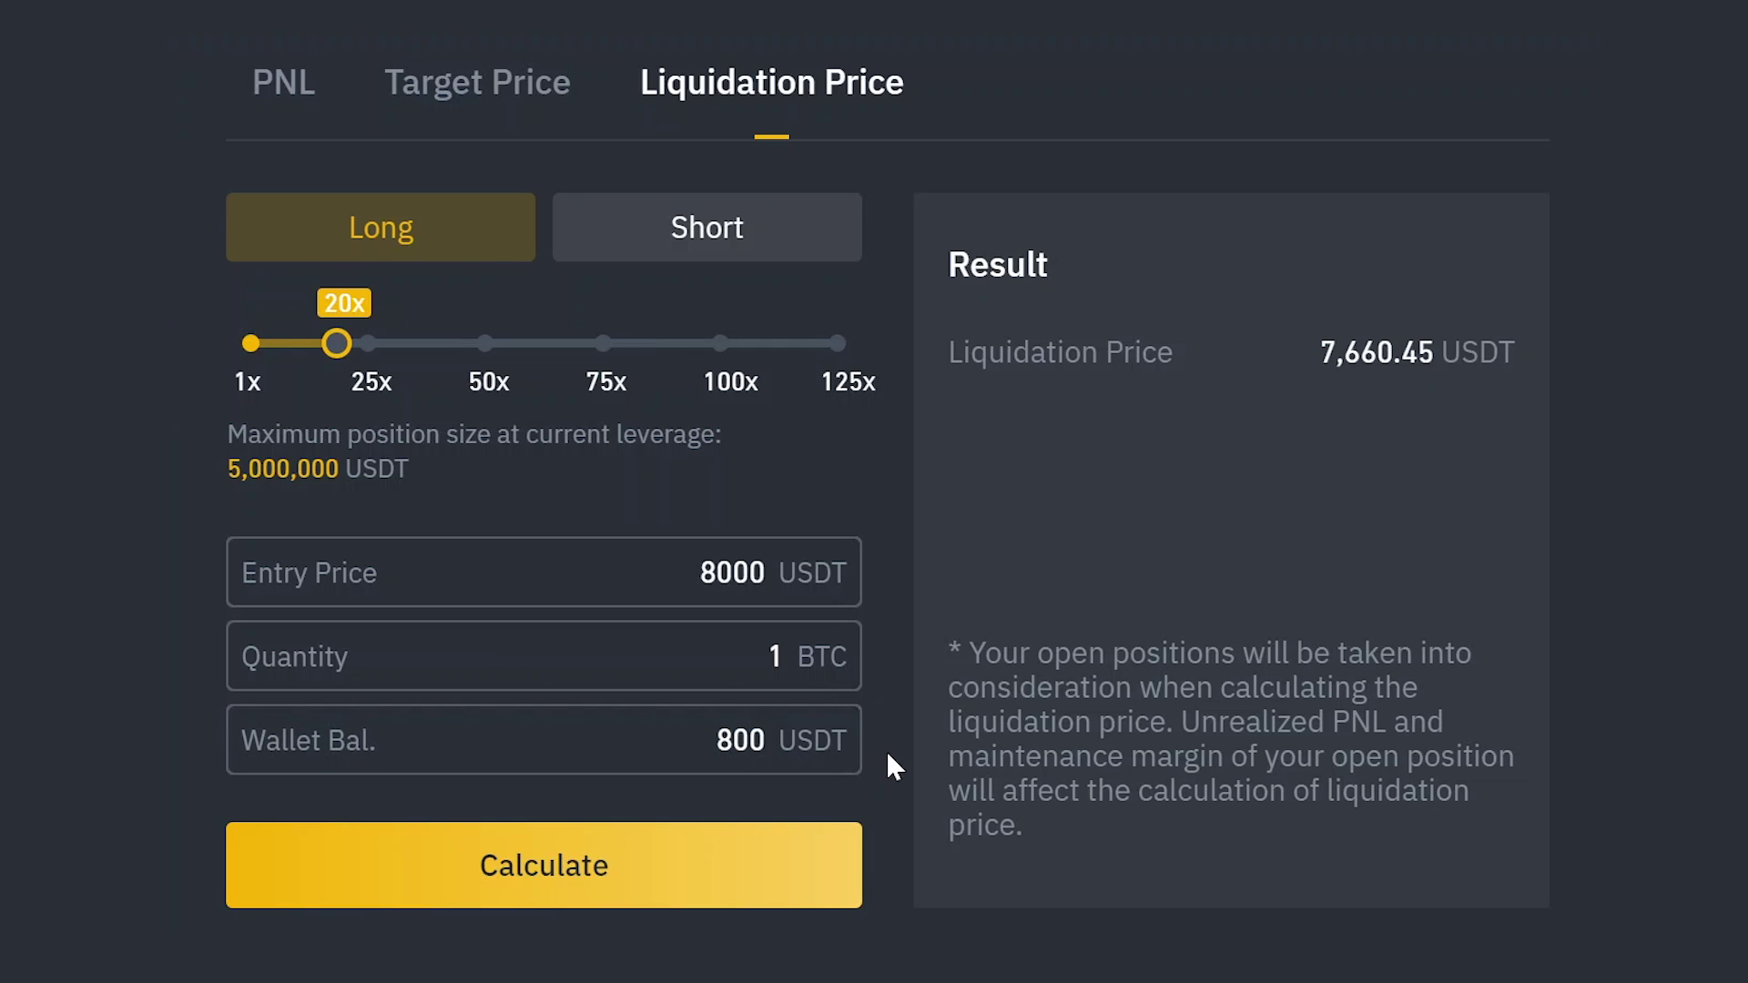
left_click(836, 856)
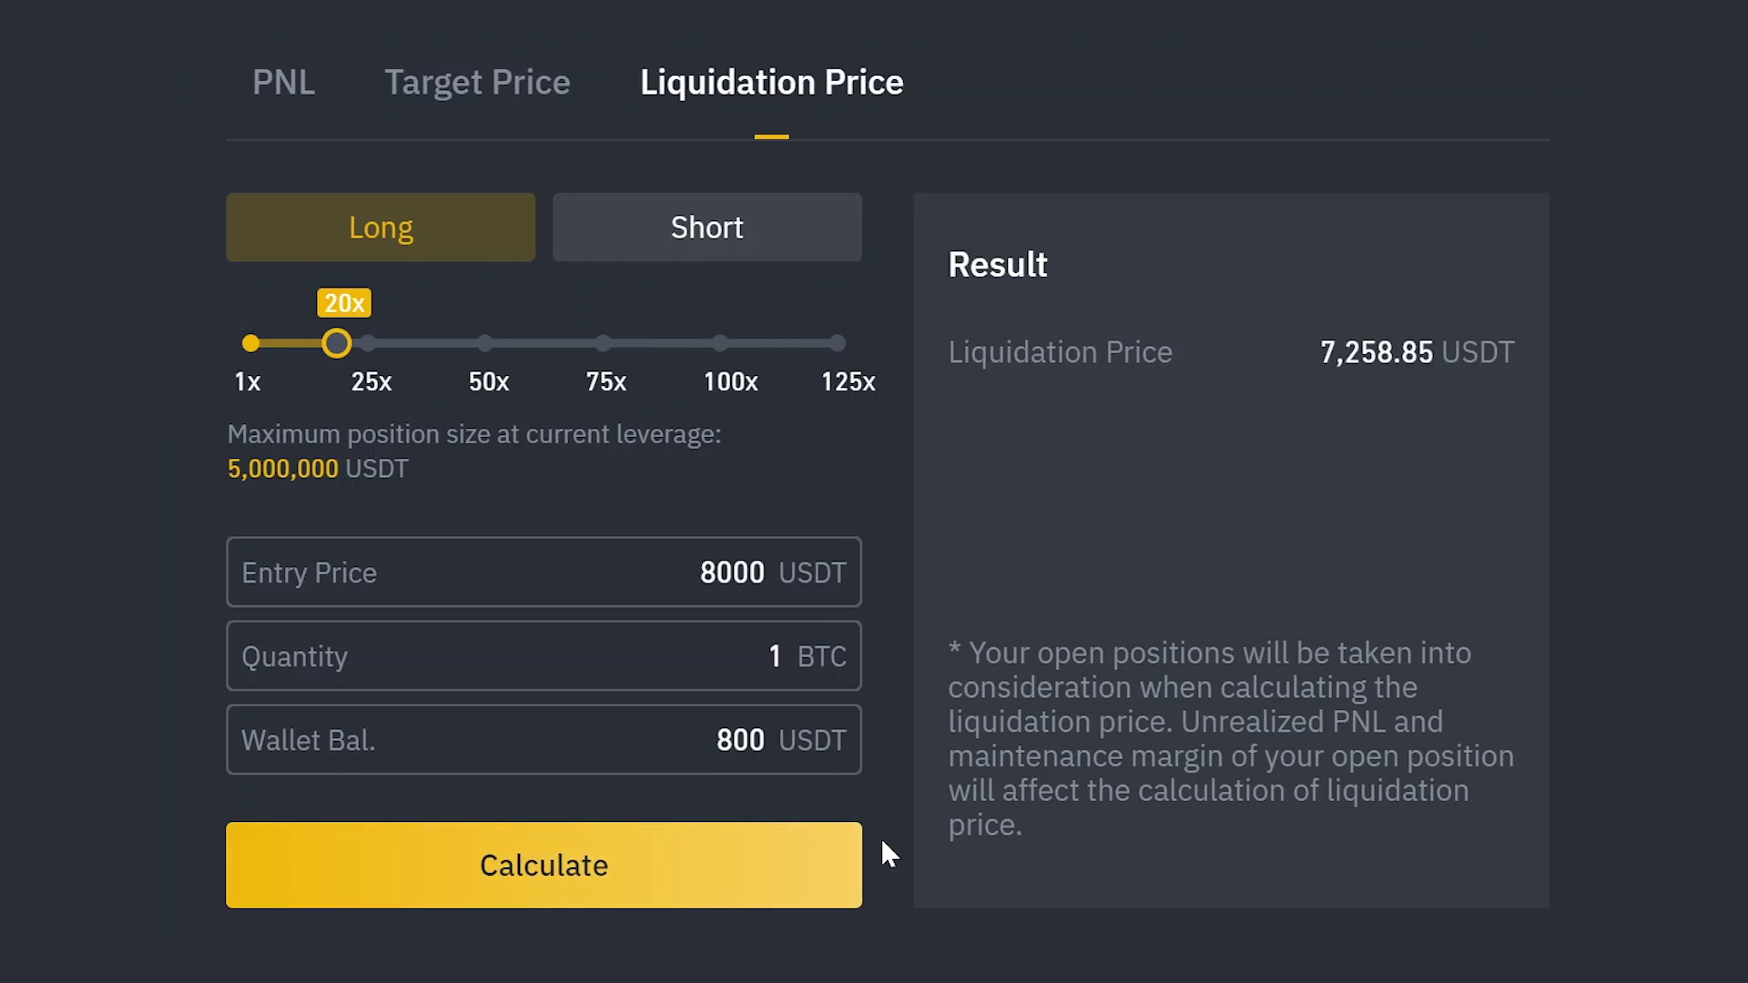